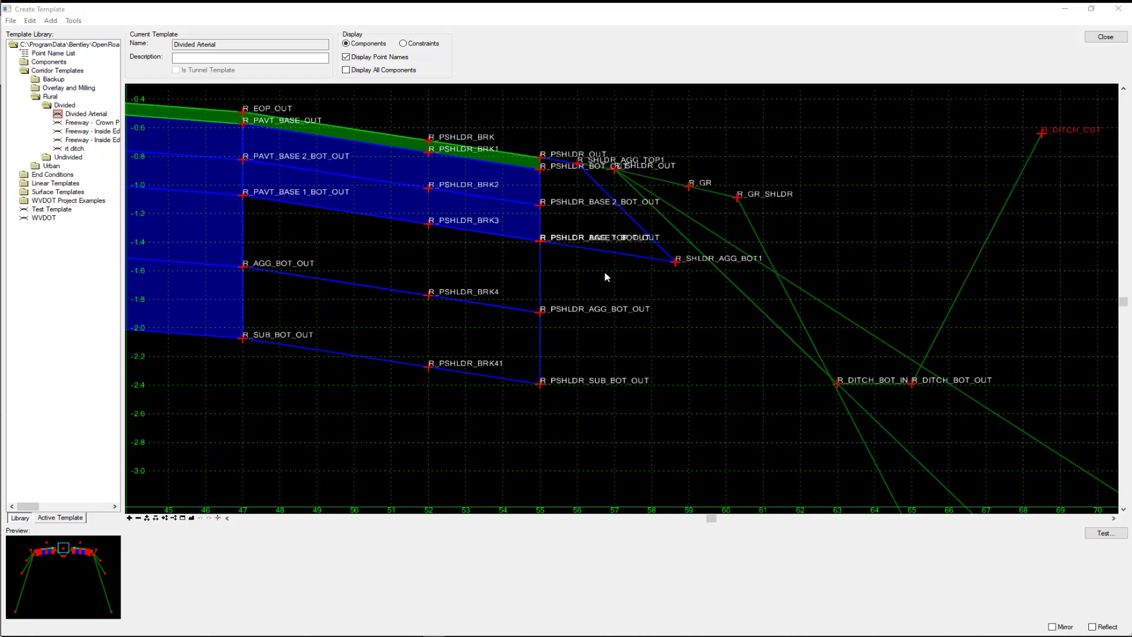
# - Review the constraints of the R_PSHLDR_AGG_BOT_OUT and R_PSHLDR_SUB_BOT_OUT points in the point properties
pyautogui.moveTo(542, 385)
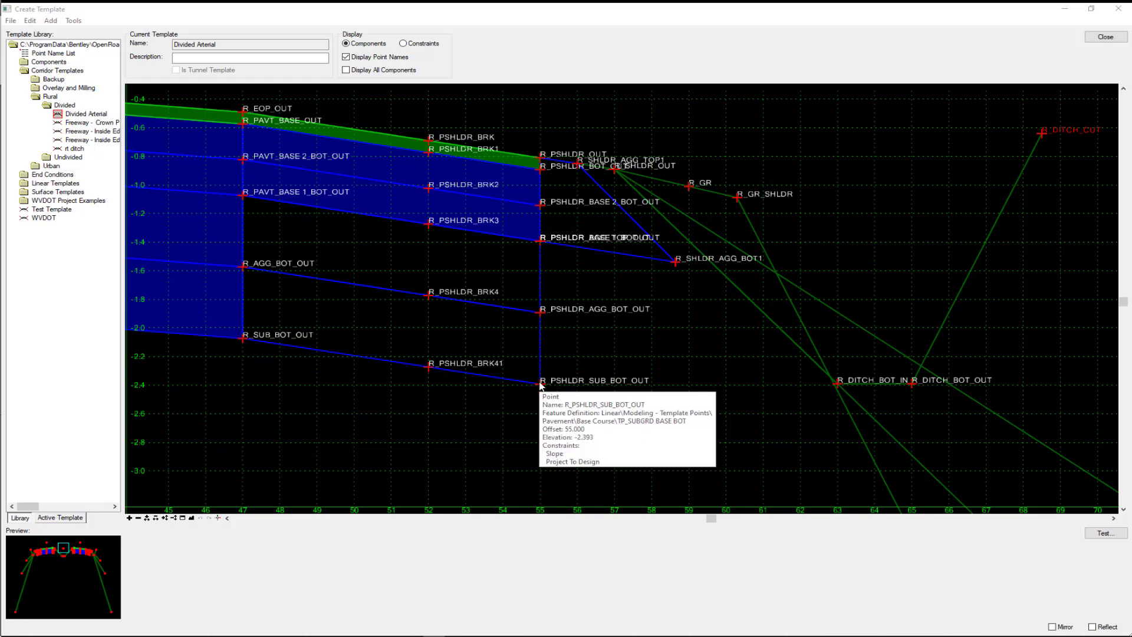
pyautogui.moveTo(543, 314)
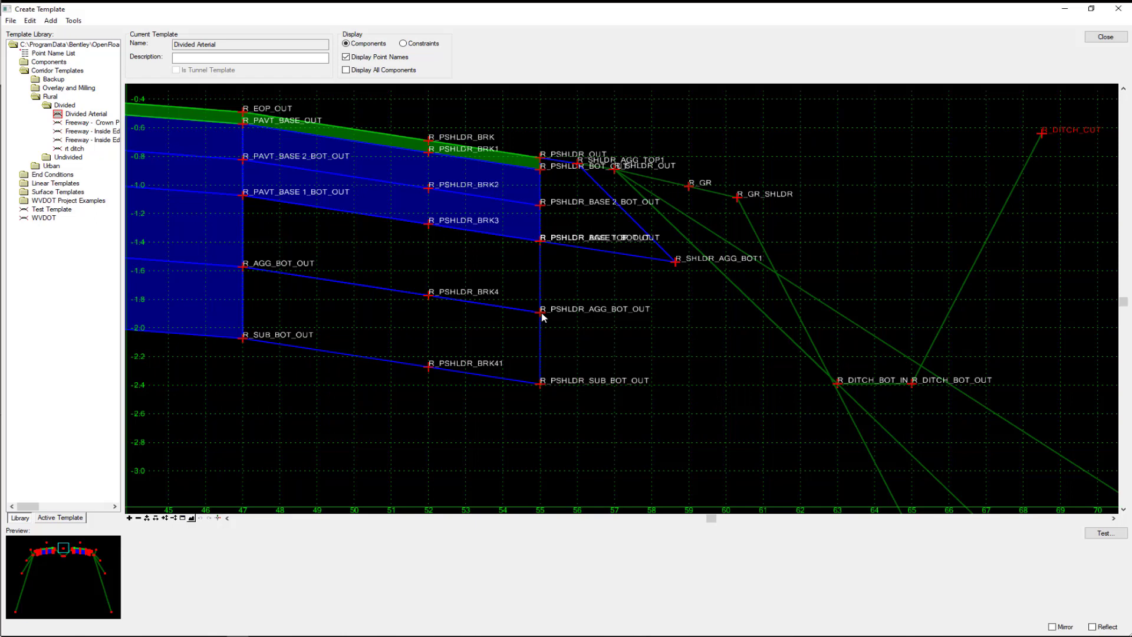
pyautogui.doubleClick(543, 313)
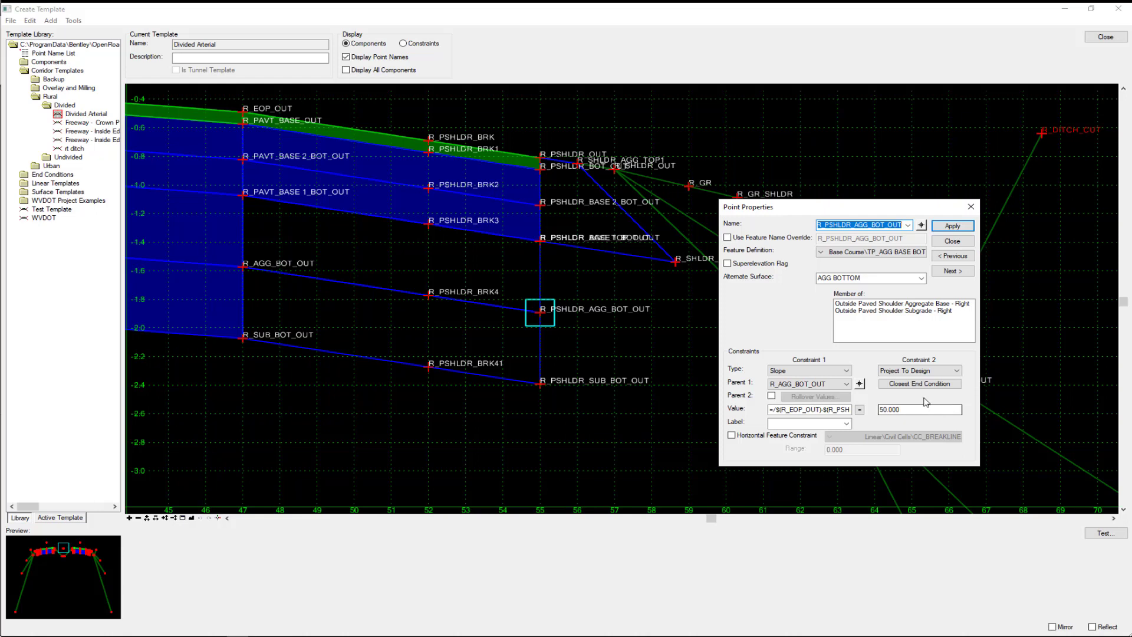
pyautogui.click(922, 224)
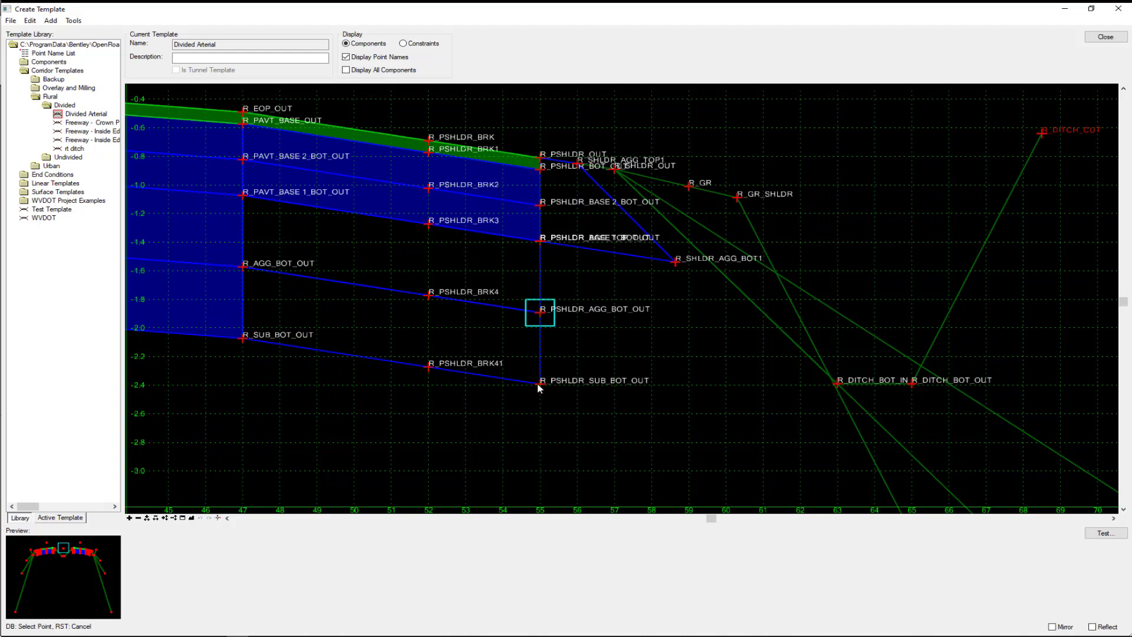
pyautogui.click(539, 386)
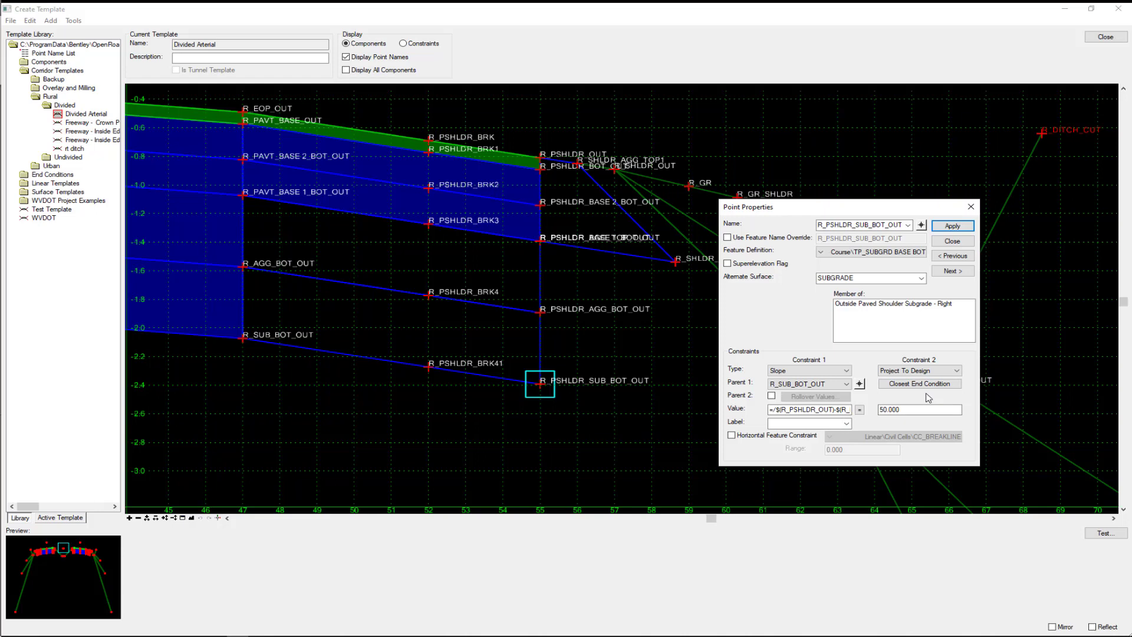
pyautogui.click(952, 241)
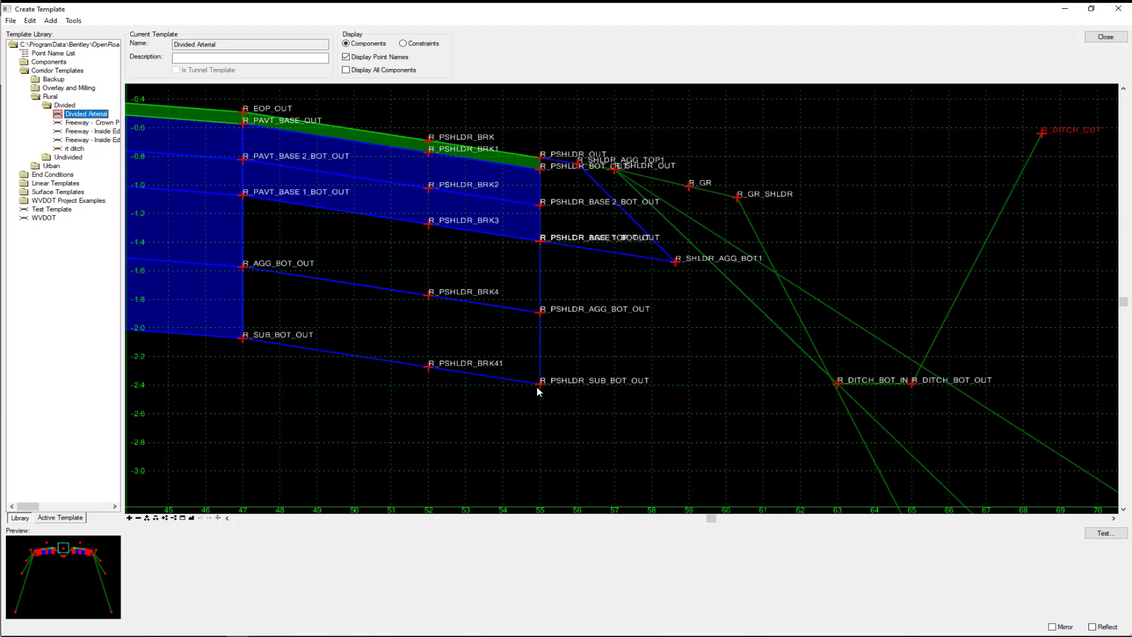
pyautogui.moveTo(540, 385)
pyautogui.moveTo(520, 312)
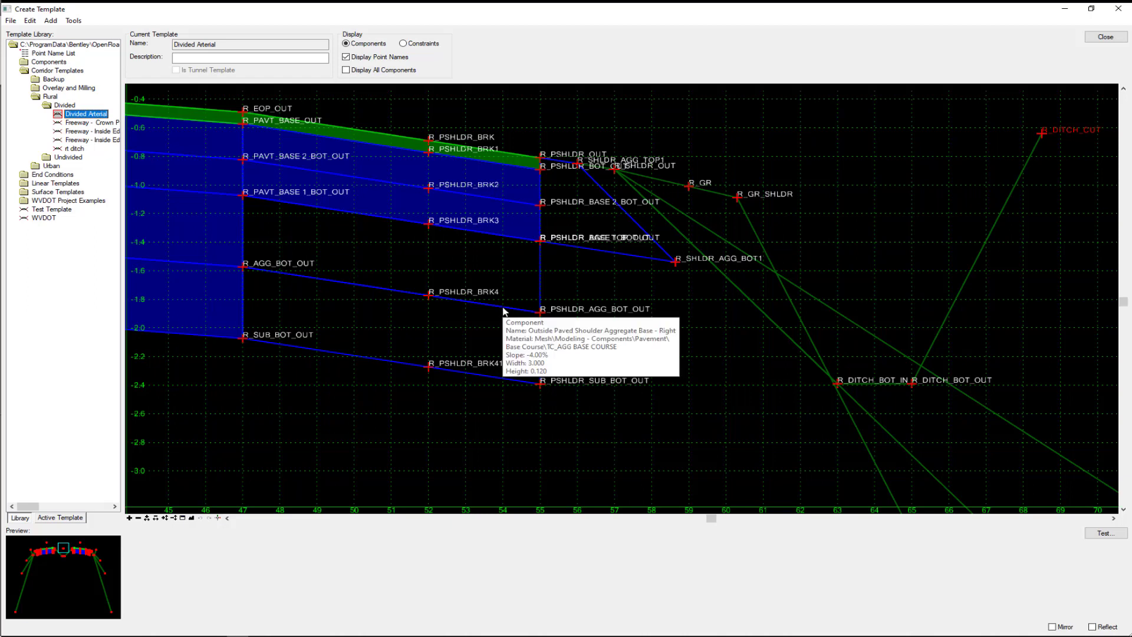
pyautogui.rightClick(542, 291)
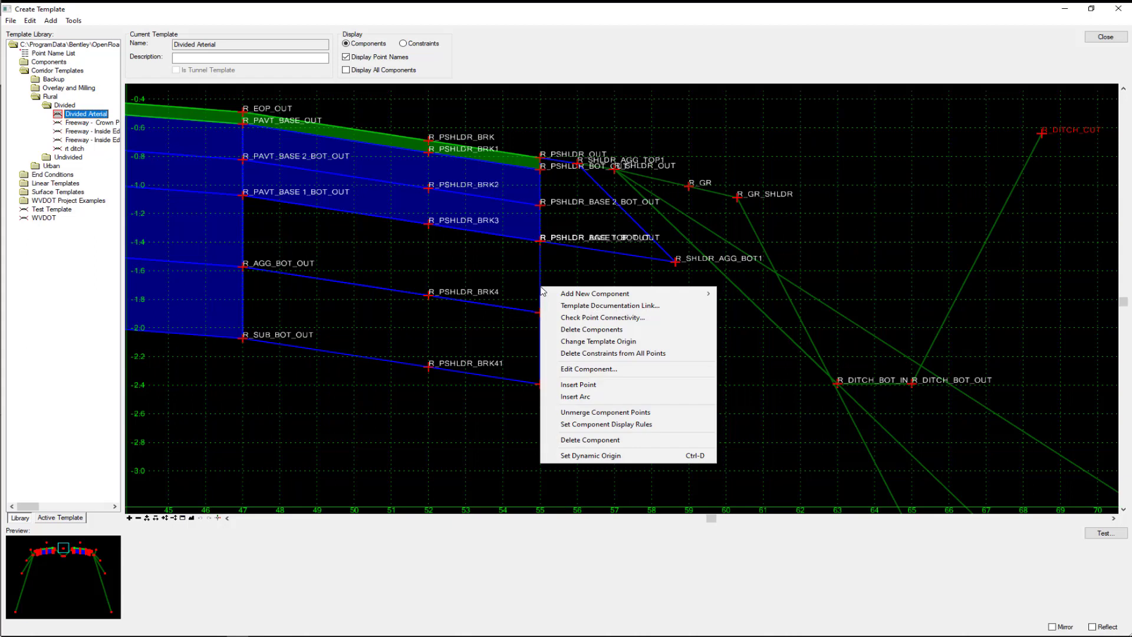
pyautogui.click(578, 384)
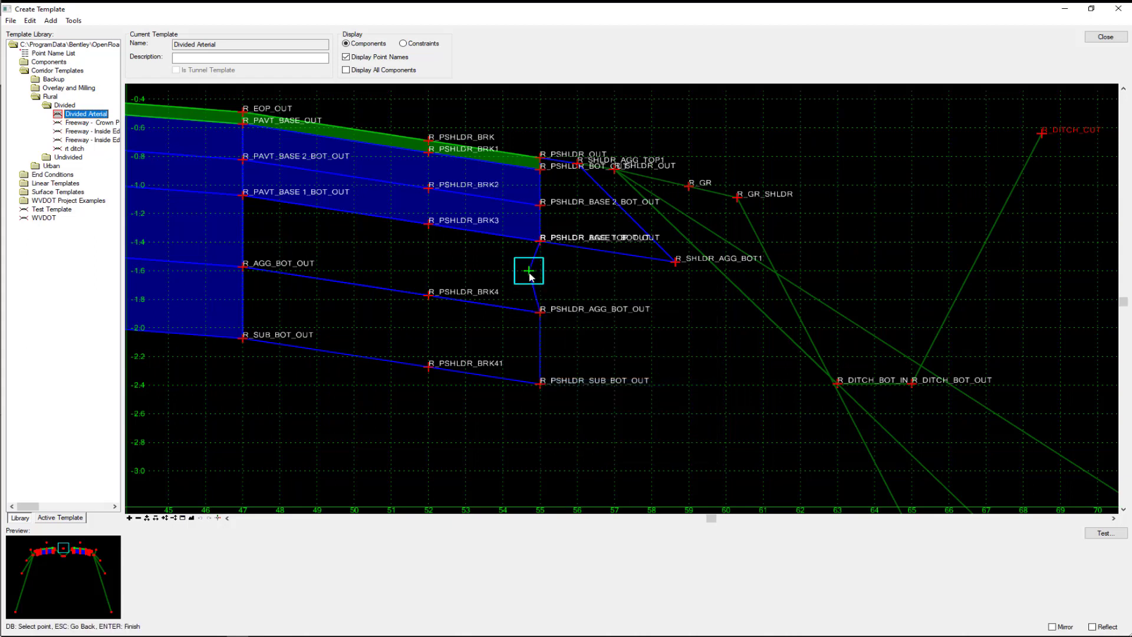
pyautogui.rightClick(535, 284)
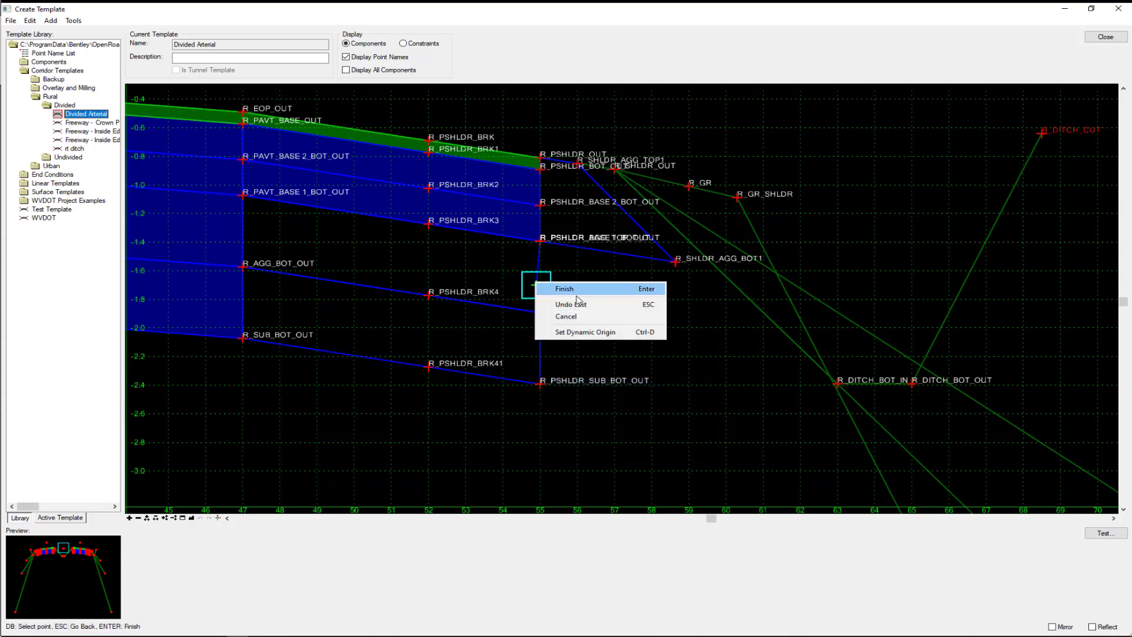
pyautogui.click(572, 317)
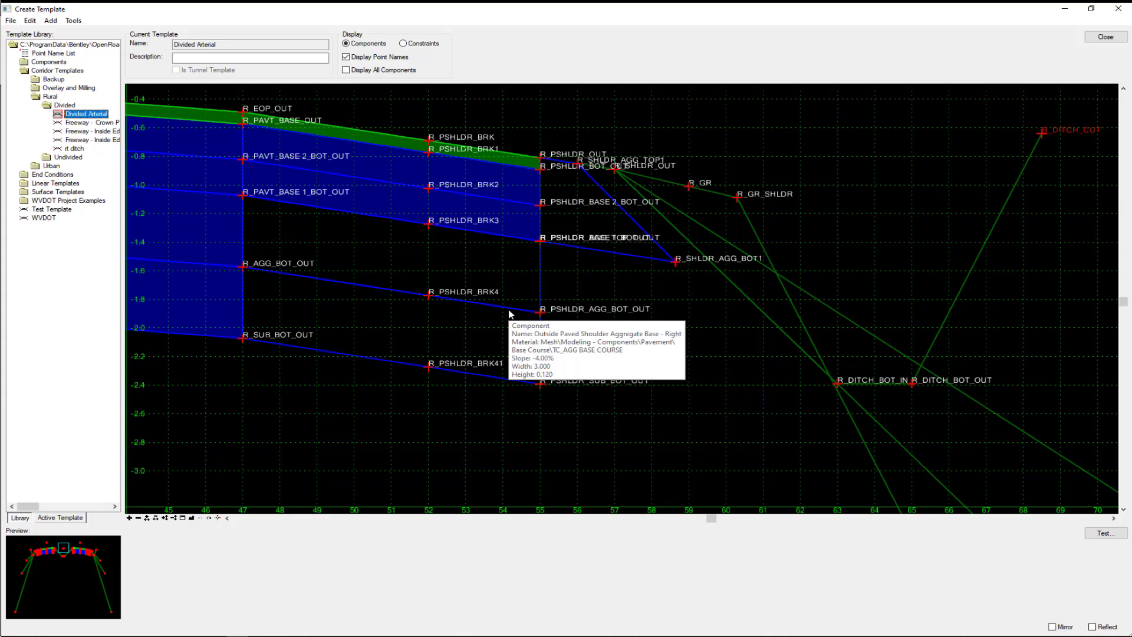
# - Insert a point into the Outside Paved Shoulder Aggregate Base - Right component between R_PSHLDR_BRK4 and R_PSHLDR_AGG_BOT_OUT
pyautogui.rightClick(509, 310)
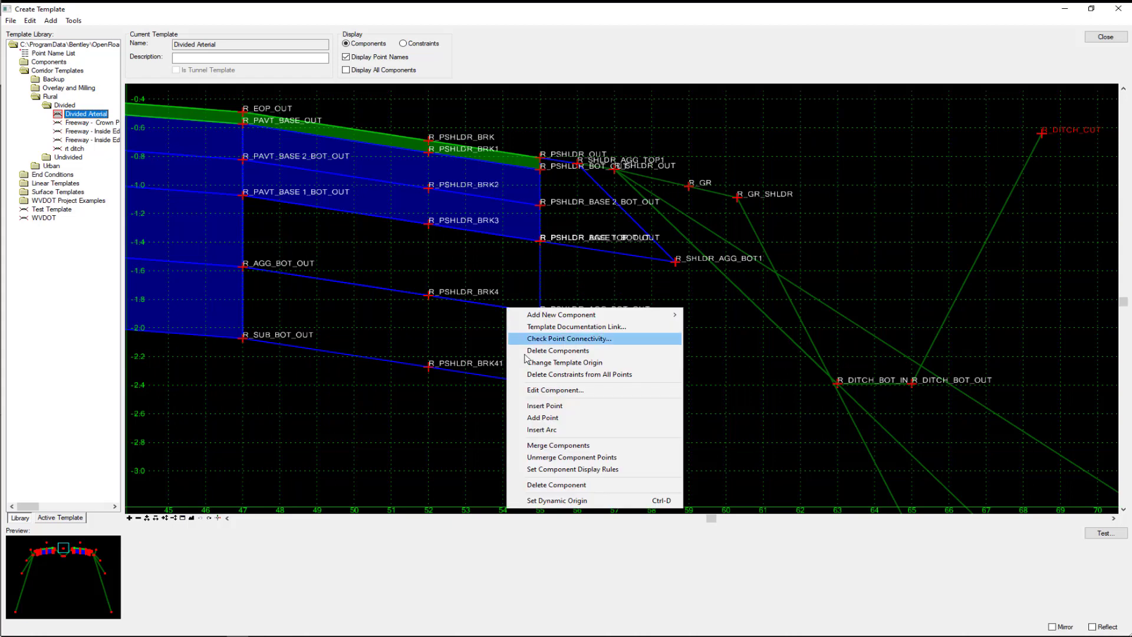
pyautogui.click(534, 406)
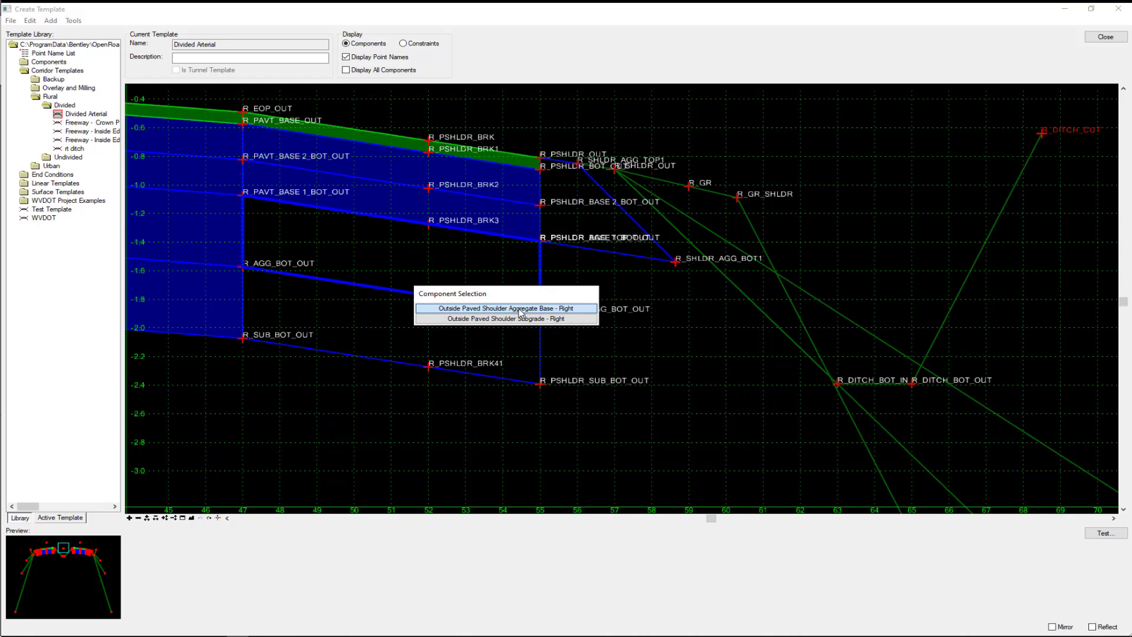
pyautogui.click(520, 309)
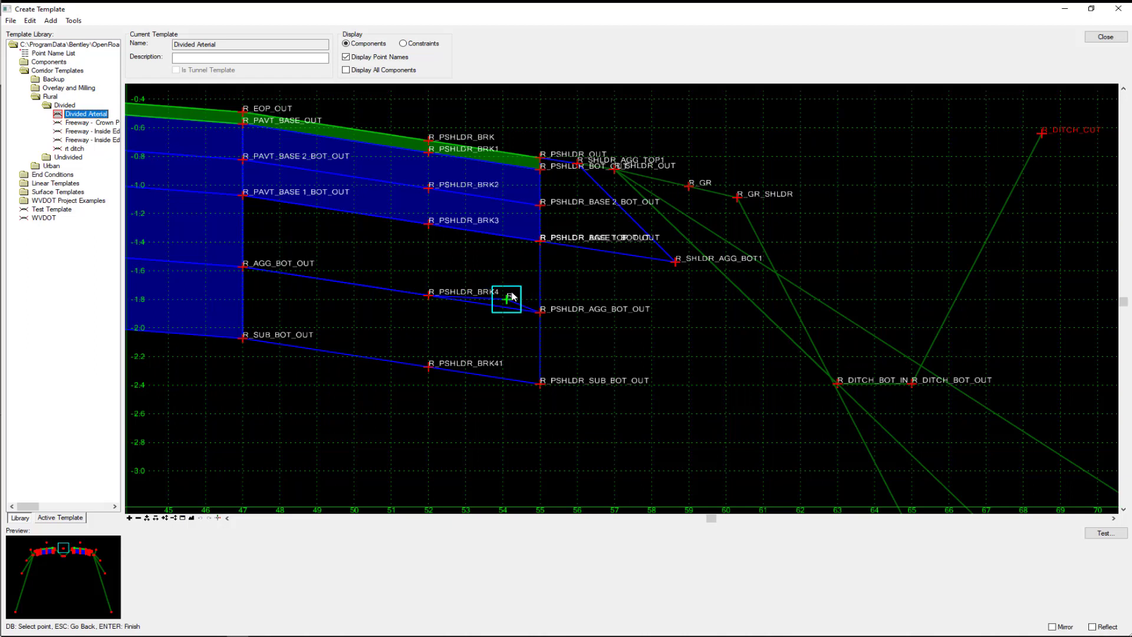
pyautogui.rightClick(511, 290)
pyautogui.click(541, 298)
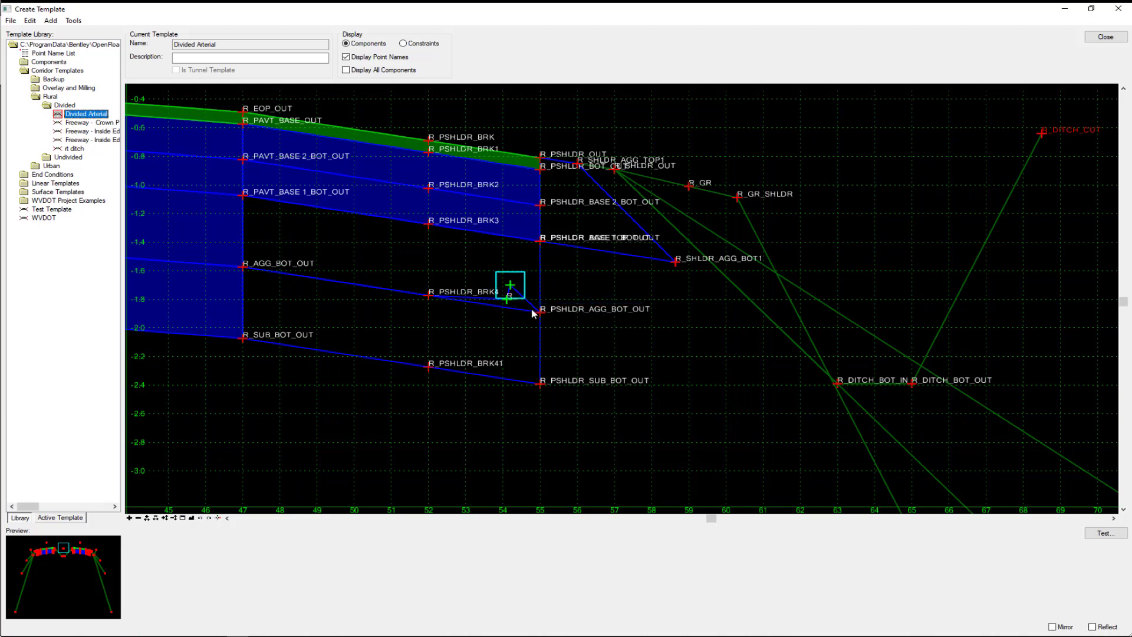
# - Give the inserted aggregate base point a Slope constraint with R_PSHLDR_BRK4 as its parent
pyautogui.scroll(1, 456, 269)
pyautogui.scroll(1, 456, 270)
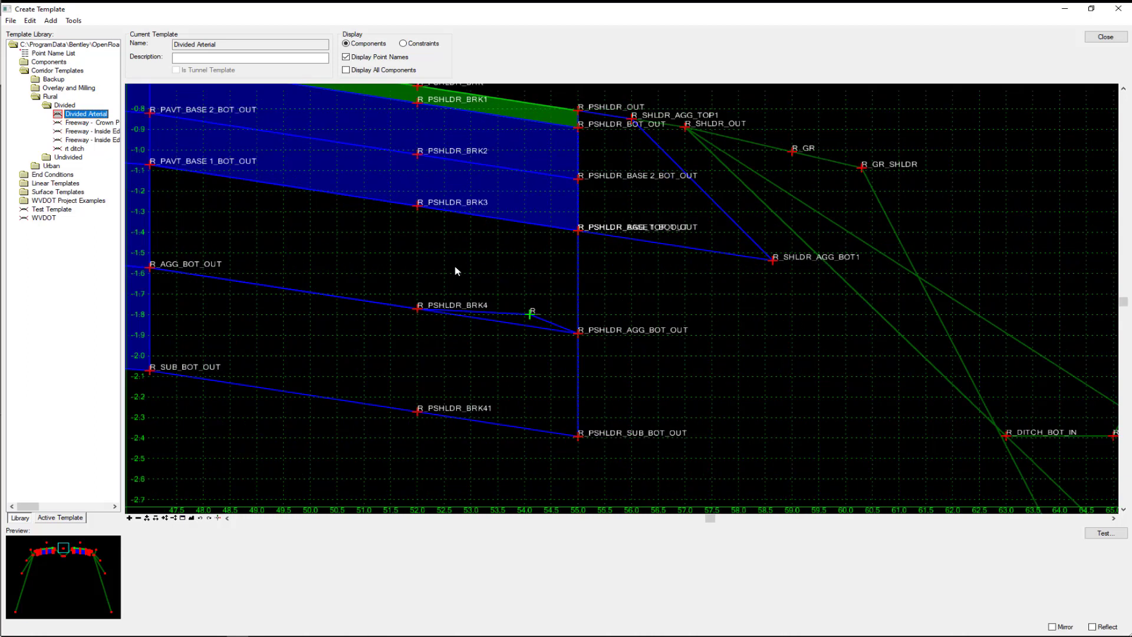
pyautogui.moveTo(531, 319)
pyautogui.doubleClick(531, 320)
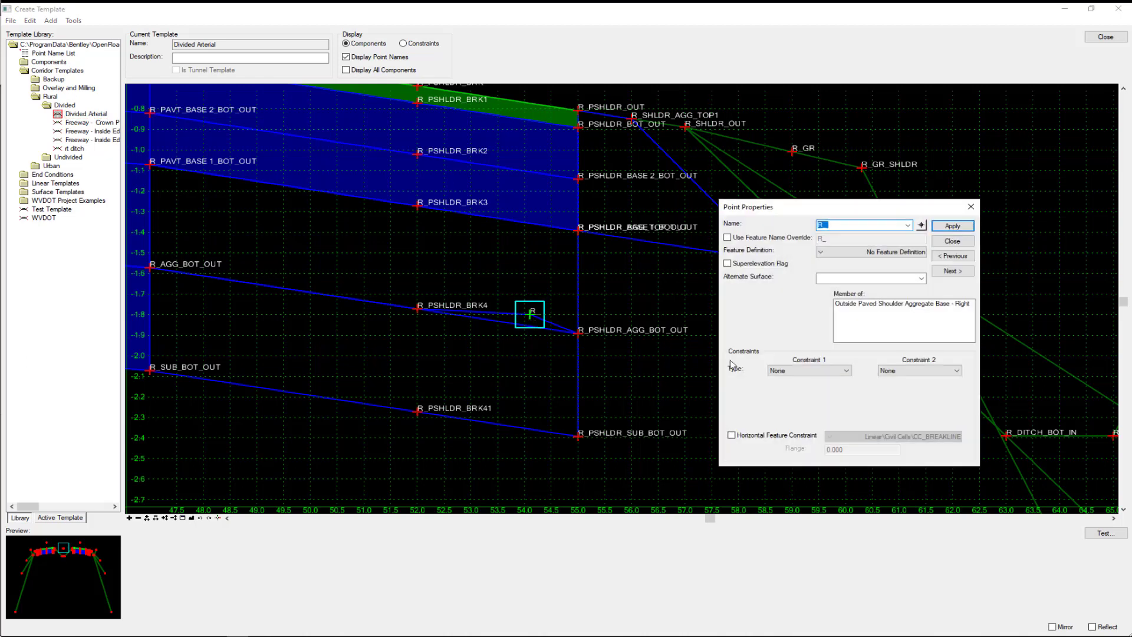
pyautogui.click(790, 371)
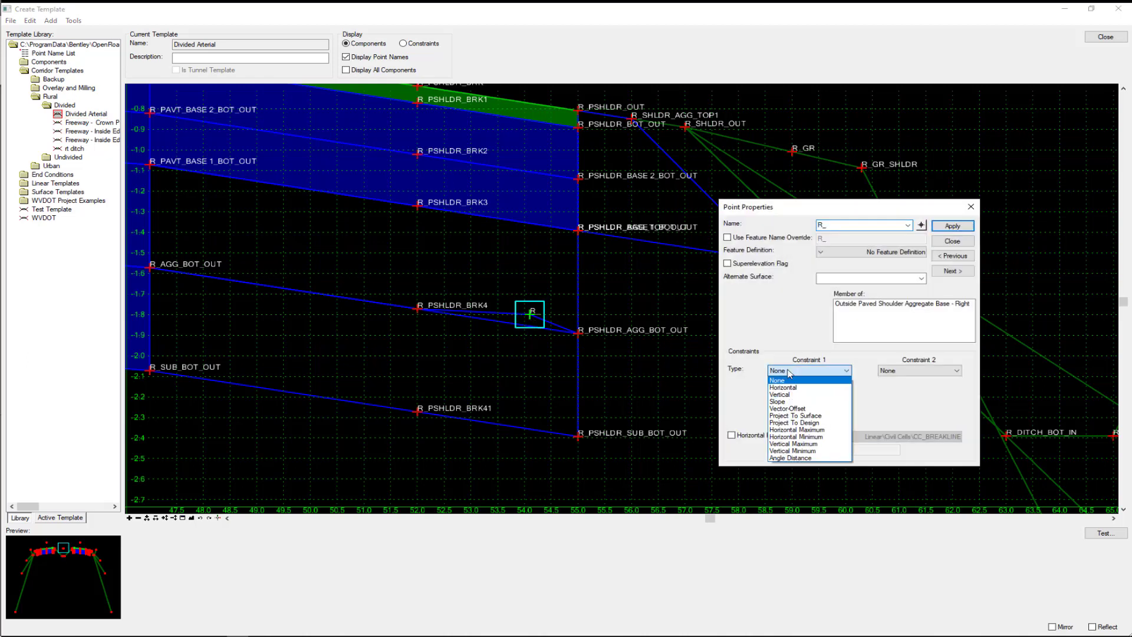
pyautogui.click(788, 401)
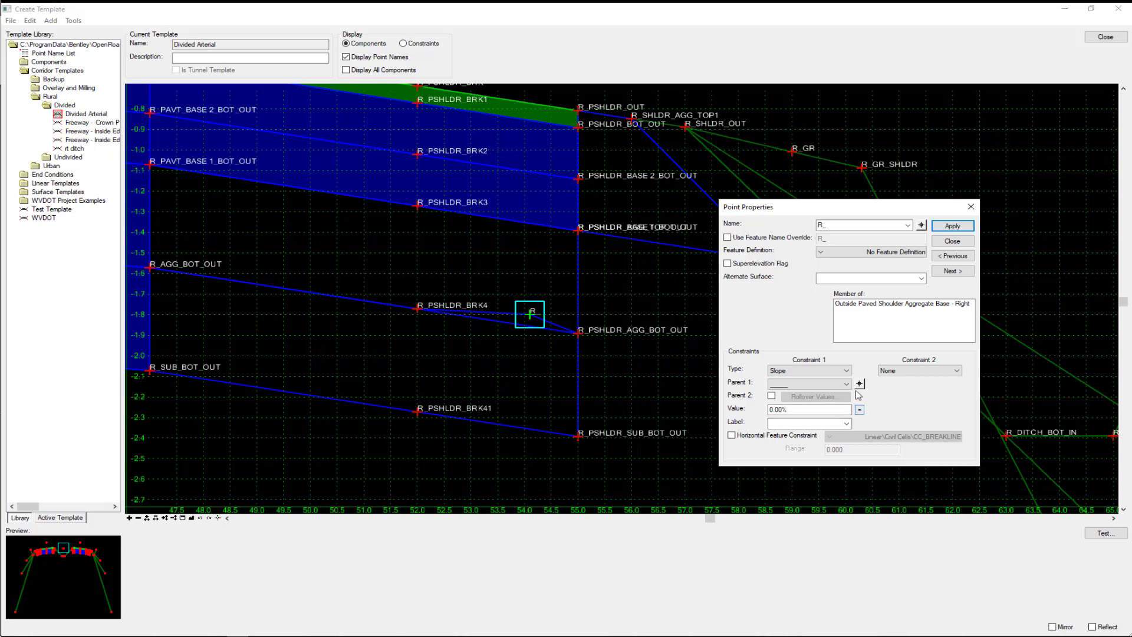
pyautogui.click(860, 384)
pyautogui.click(420, 312)
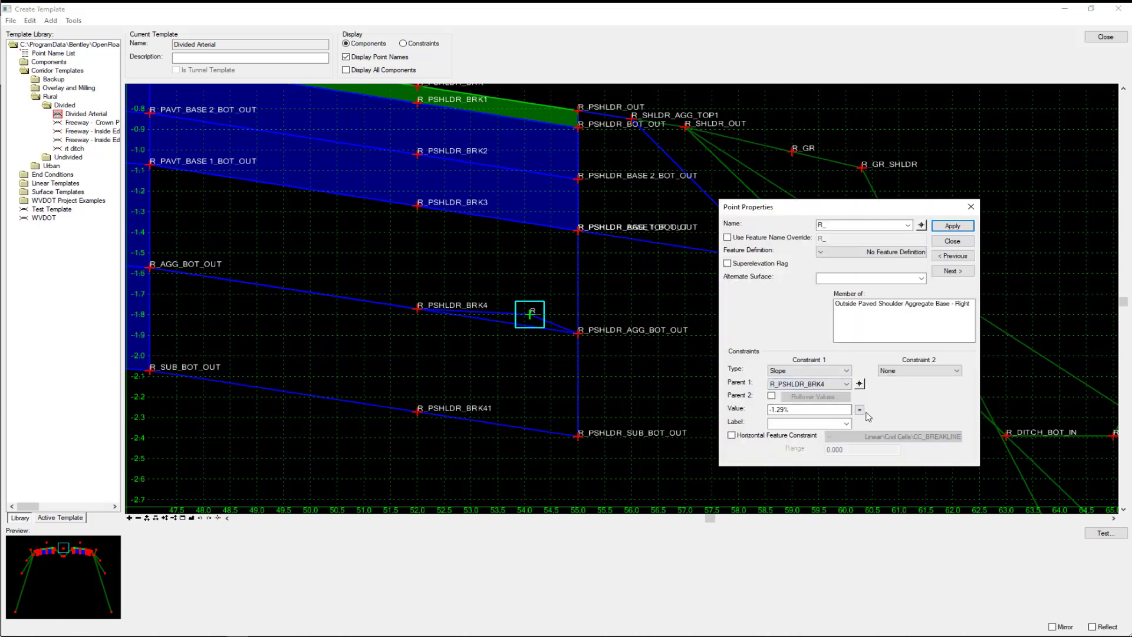
# - Set the slope constraint's value equation to the slope between R_PSHLDR_BRK and R_PSHLDR_OUT
pyautogui.click(860, 410)
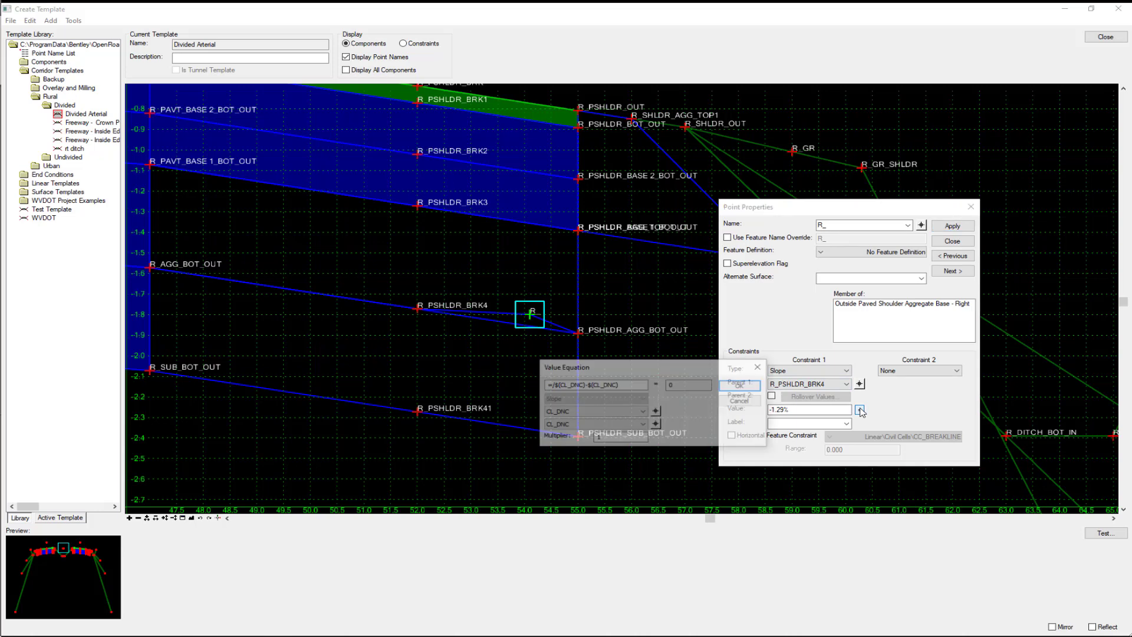
pyautogui.click(656, 411)
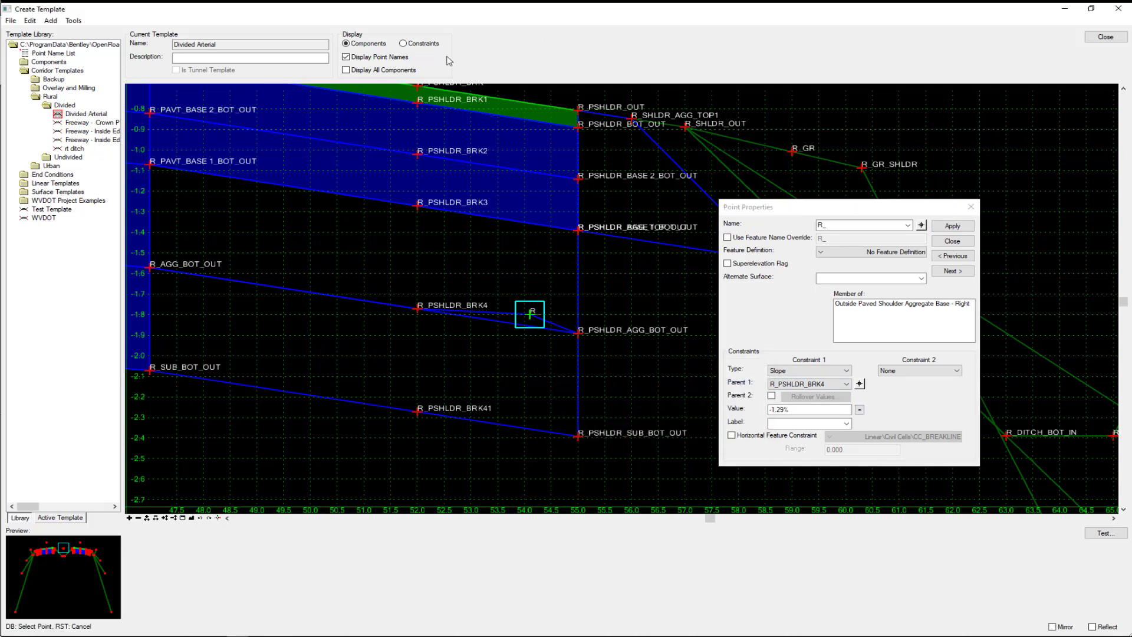
pyautogui.click(419, 88)
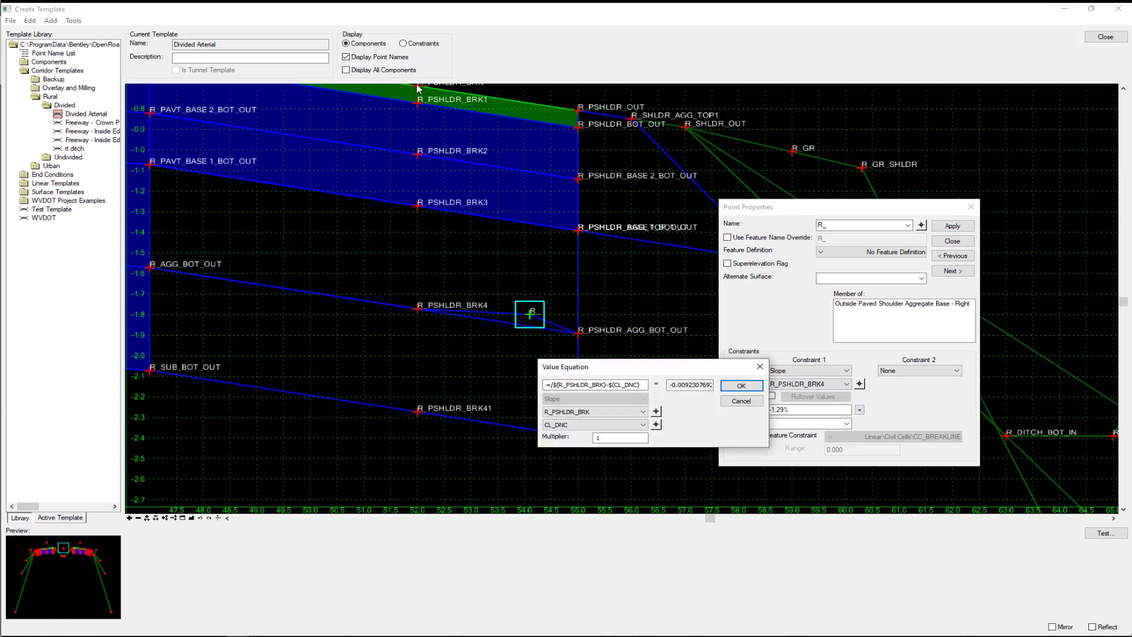
pyautogui.click(656, 425)
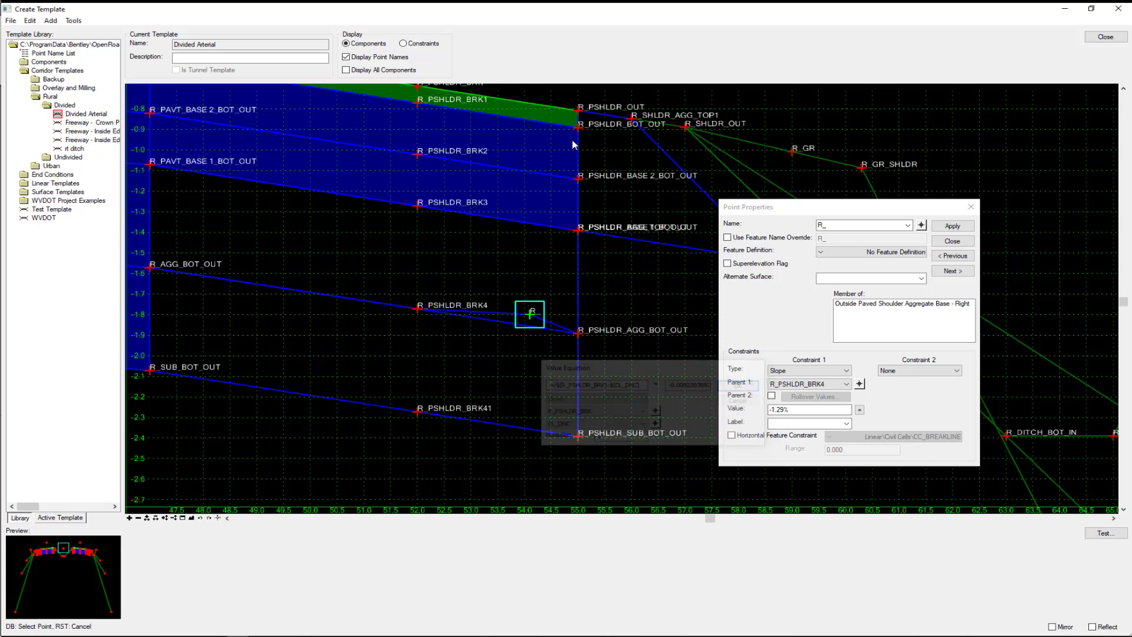
pyautogui.click(579, 110)
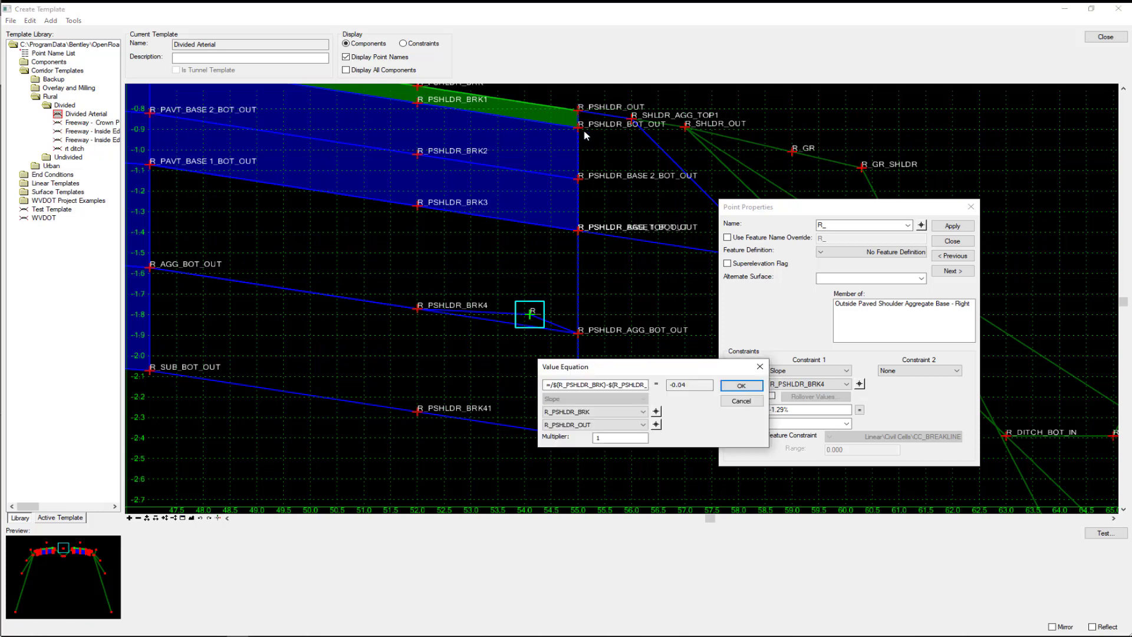
pyautogui.click(733, 385)
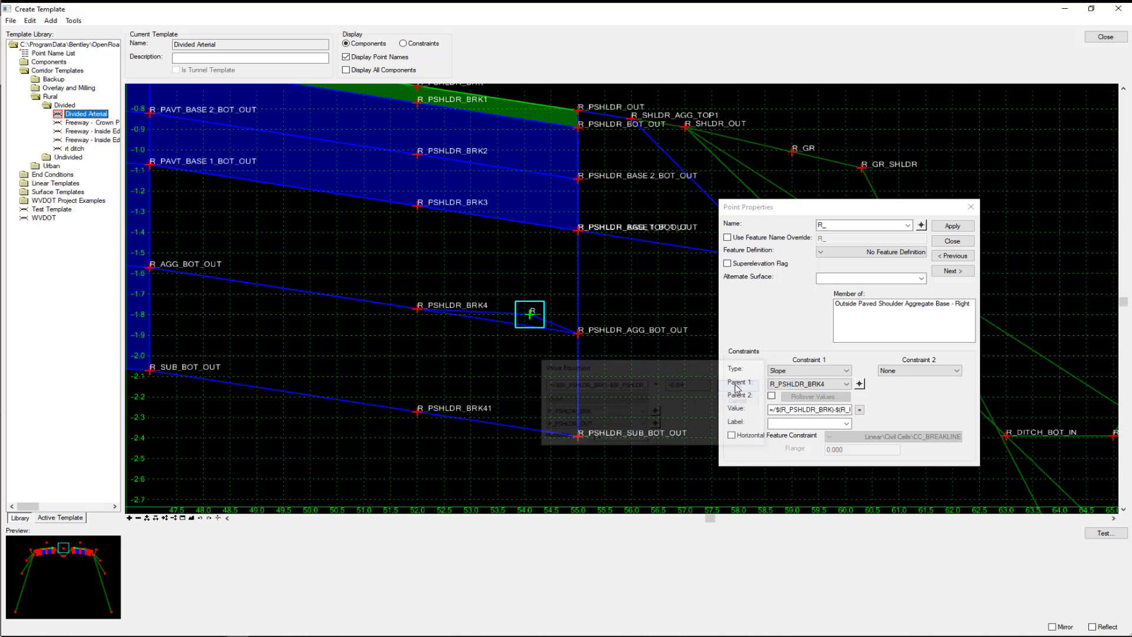
# - Place the point with a Horizontal second constraint of 2 from parent R_PSHLDR_BRK4 and apply it
pyautogui.click(893, 371)
pyautogui.click(894, 387)
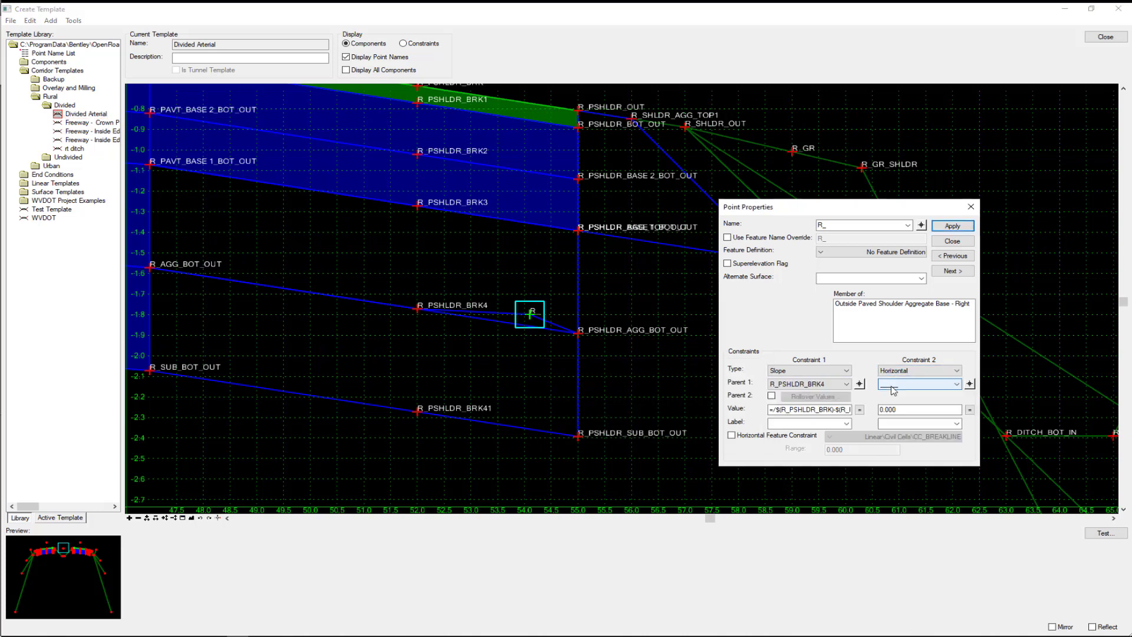
pyautogui.click(970, 384)
pyautogui.click(418, 308)
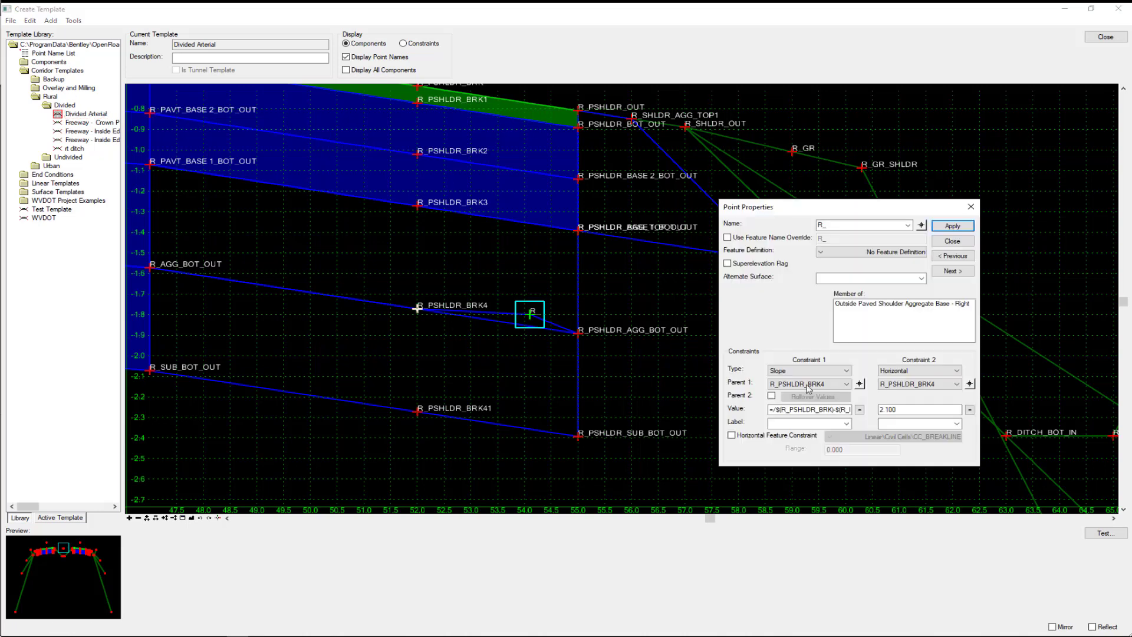
pyautogui.moveTo(889, 415); pyautogui.dragTo(847, 427)
pyautogui.write('2')
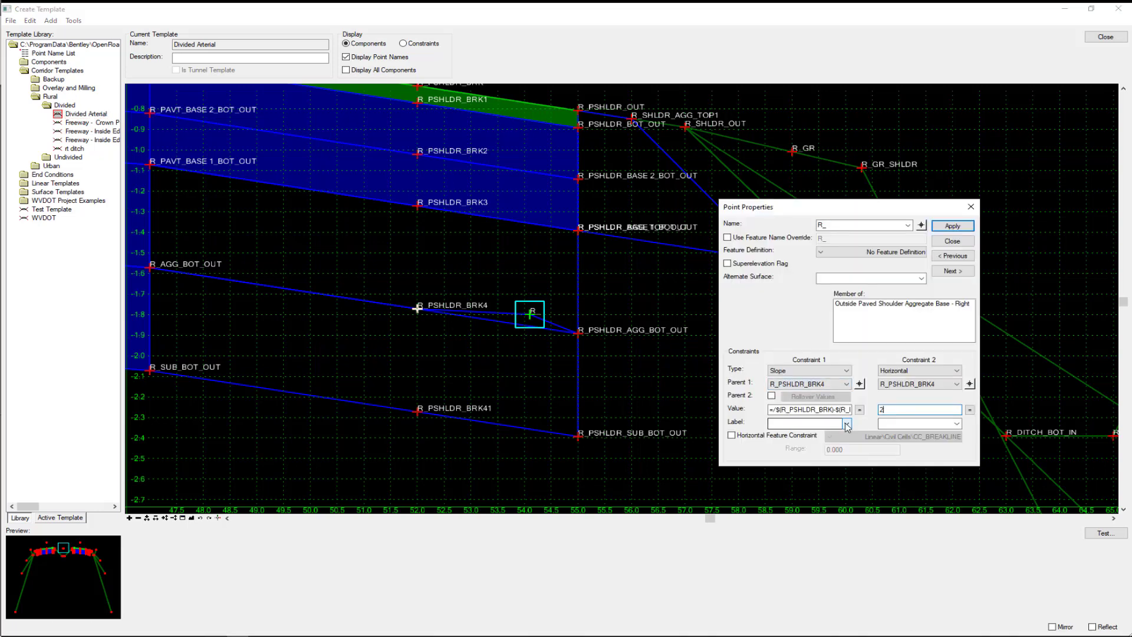
pyautogui.press('Return')
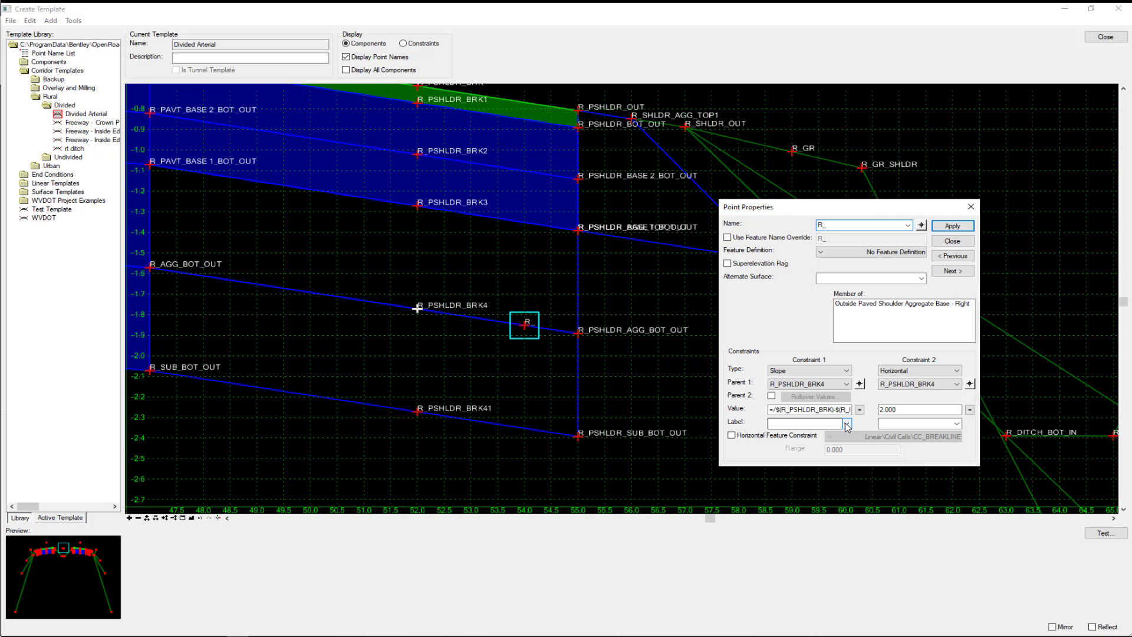
# - Change the point's second constraint to Project To Design with a value of 50
pyautogui.click(904, 372)
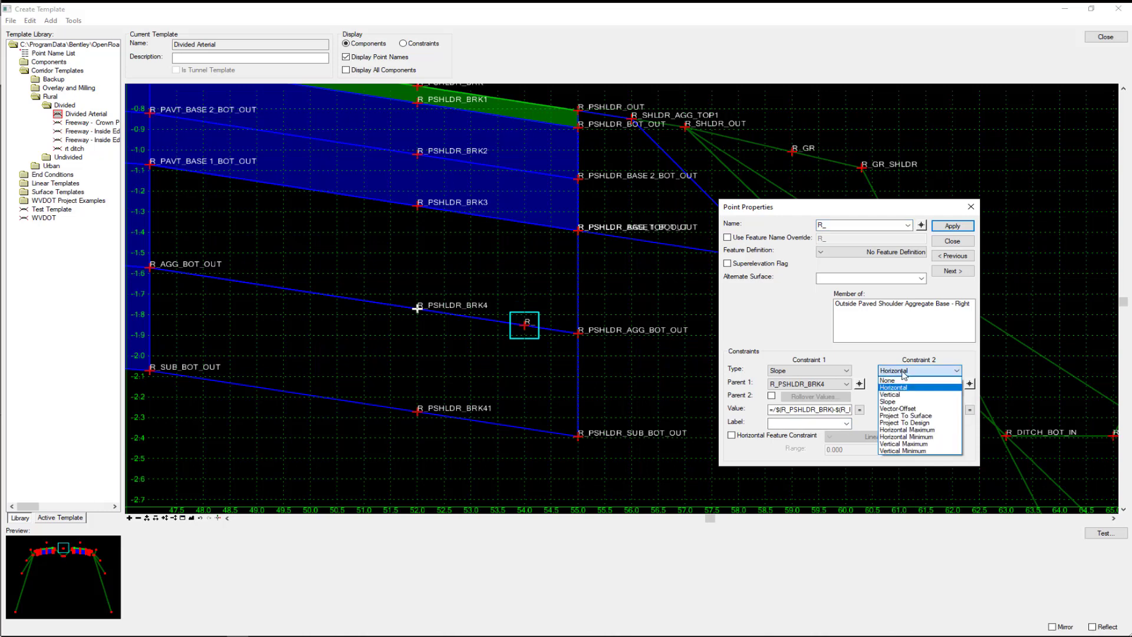
pyautogui.click(903, 423)
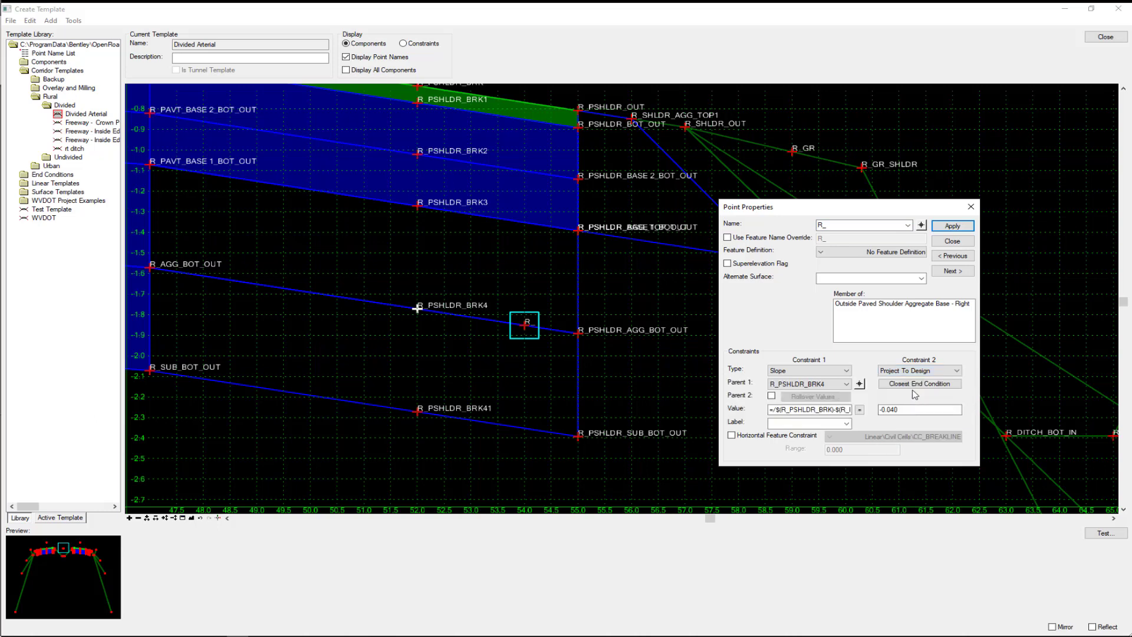
pyautogui.press('Tab')
pyautogui.write('50')
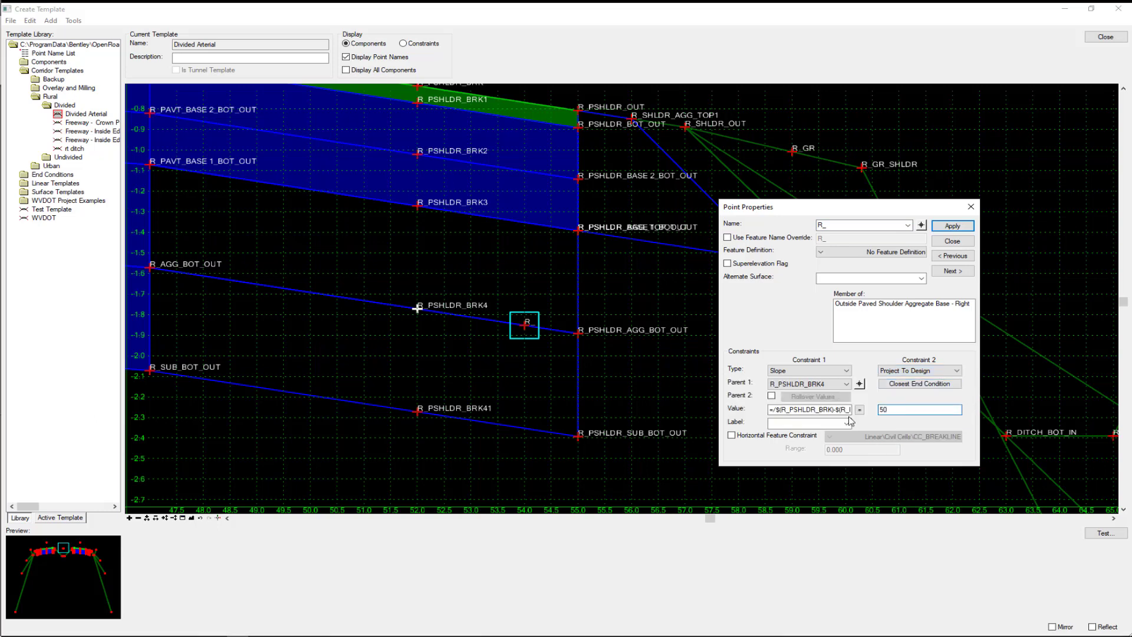
pyautogui.press('Tab')
# - Name the inserted aggregate base point R_EC_SEEK, using the EC_SEEK point name with an R_ prefix, and apply it
pyautogui.click(909, 225)
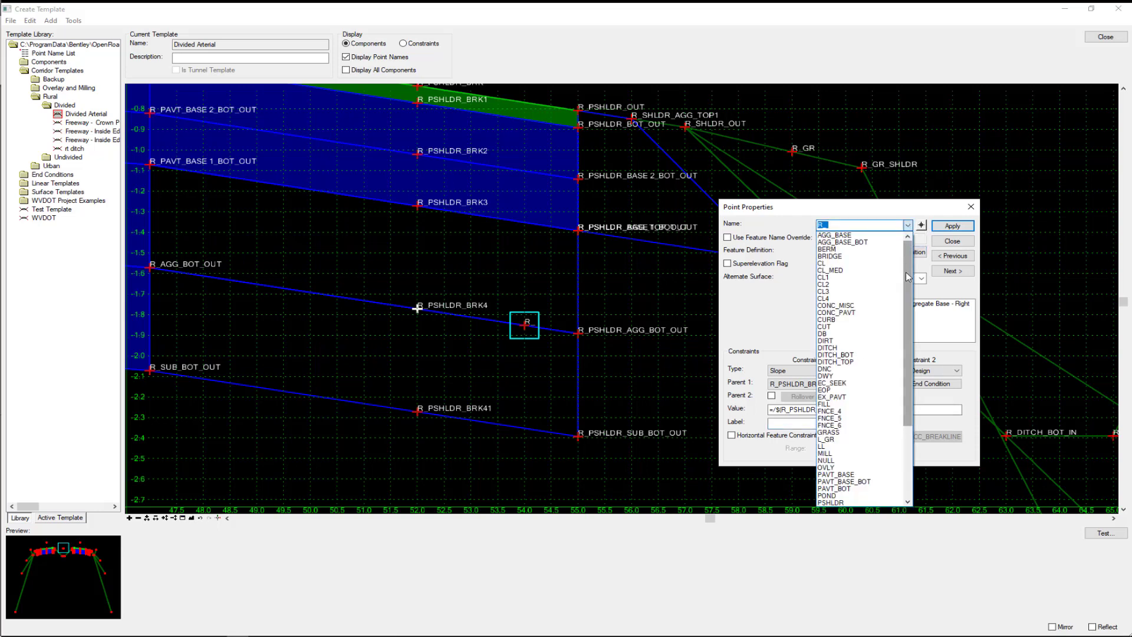
pyautogui.click(840, 383)
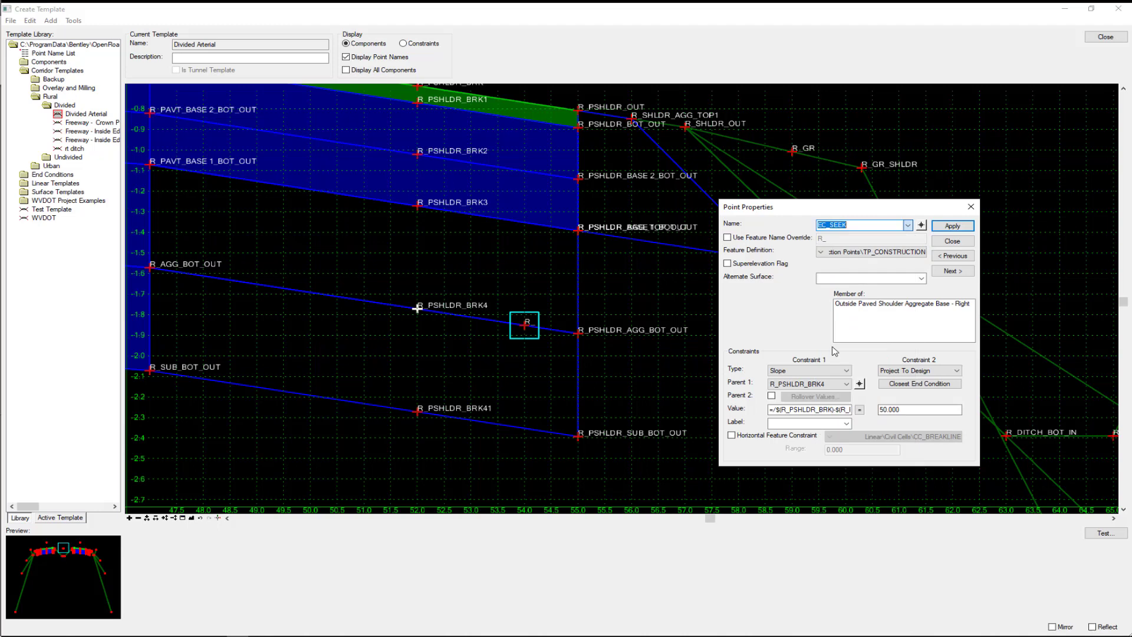
pyautogui.click(865, 228)
pyautogui.write('R_')
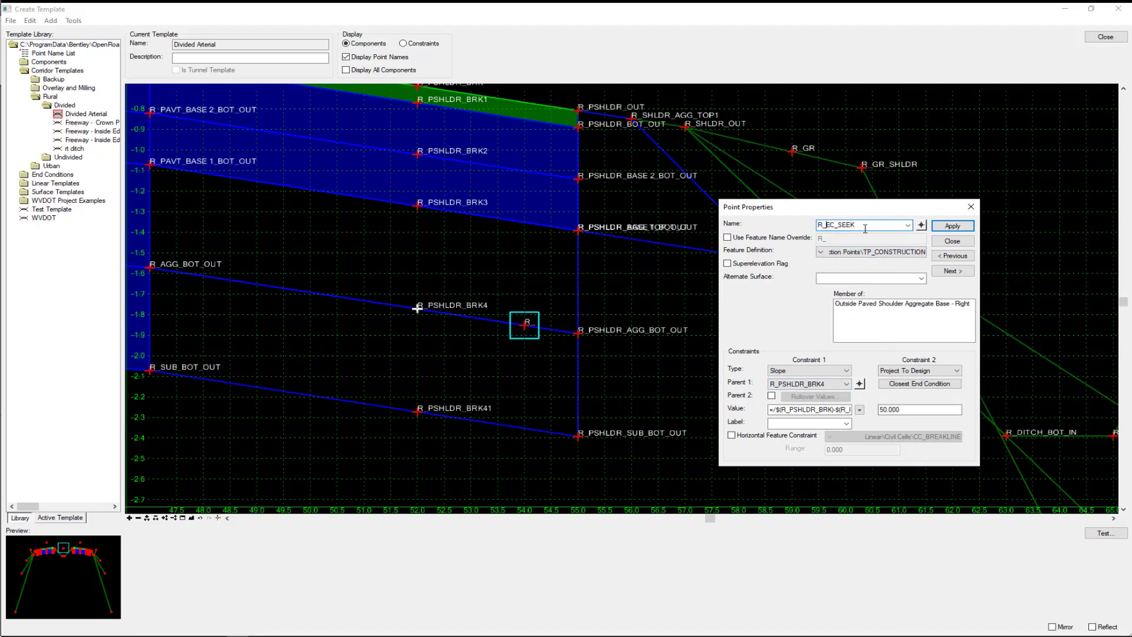
pyautogui.click(959, 229)
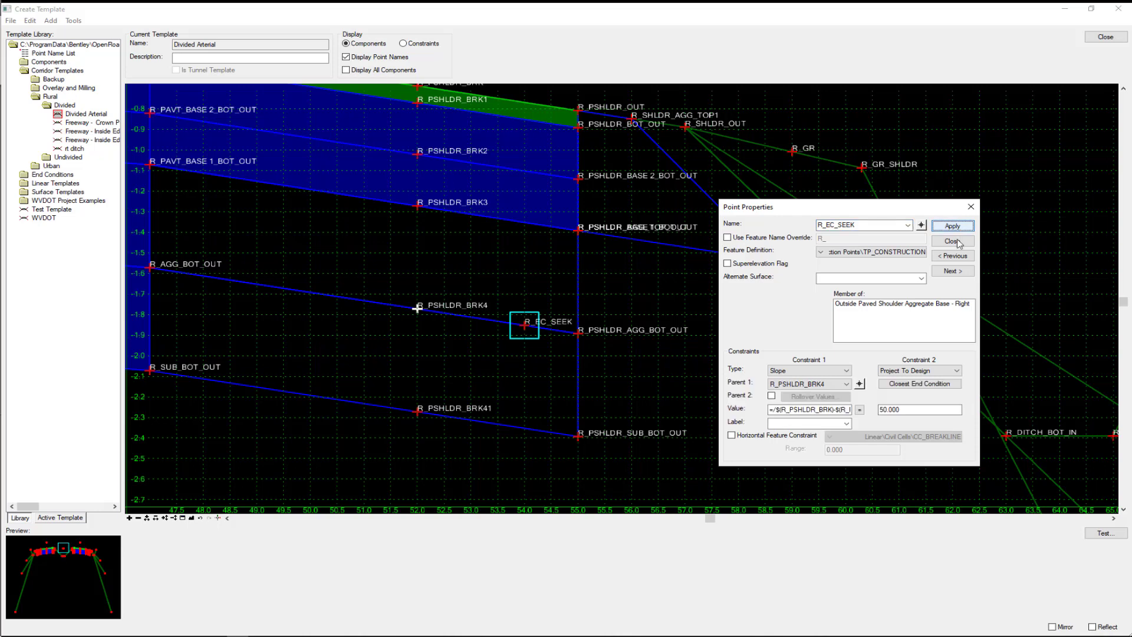
pyautogui.click(958, 243)
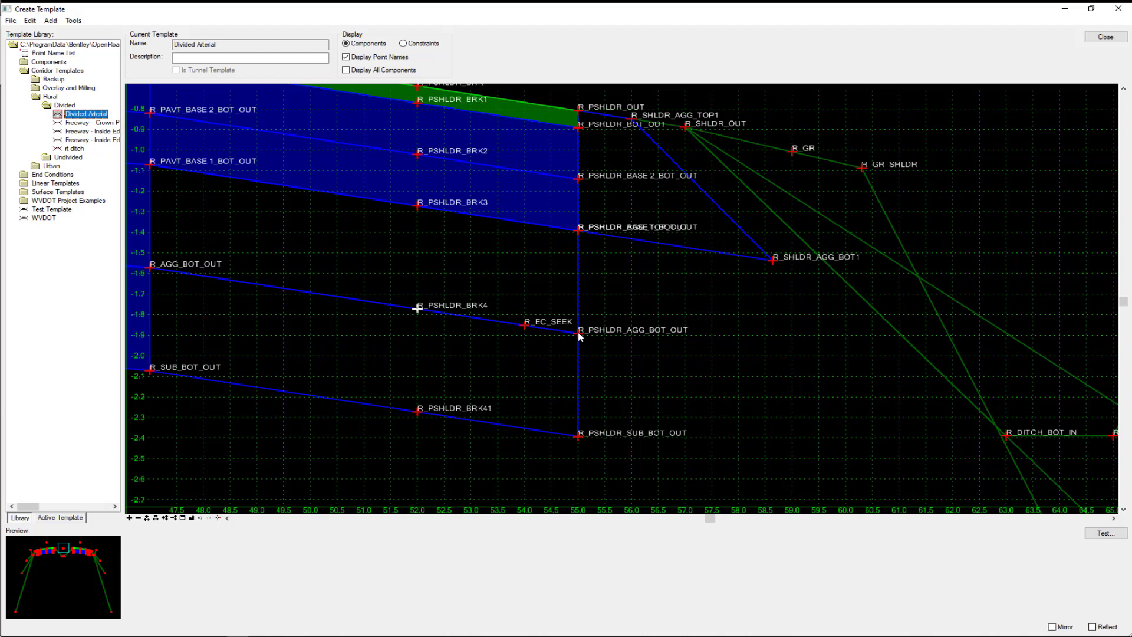
# - Change the second constraint of R_PSHLDR_AGG_BOT_OUT to Horizontal Maximum with R_PSHLDR_AGG_TOP_OUT as its first parent
pyautogui.doubleClick(578, 334)
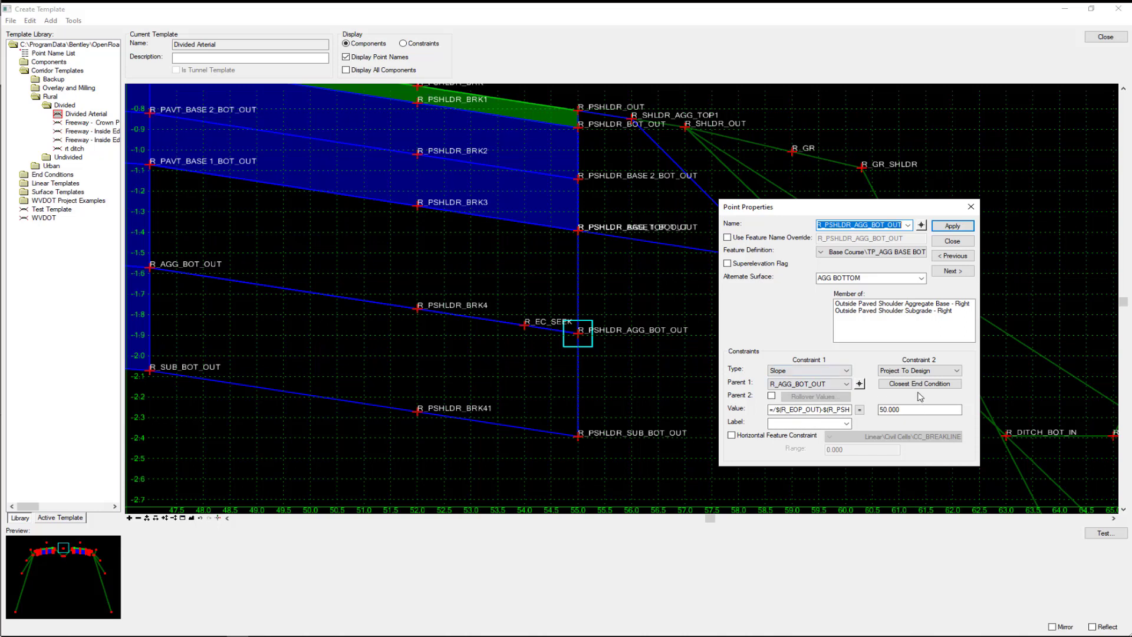
pyautogui.click(931, 372)
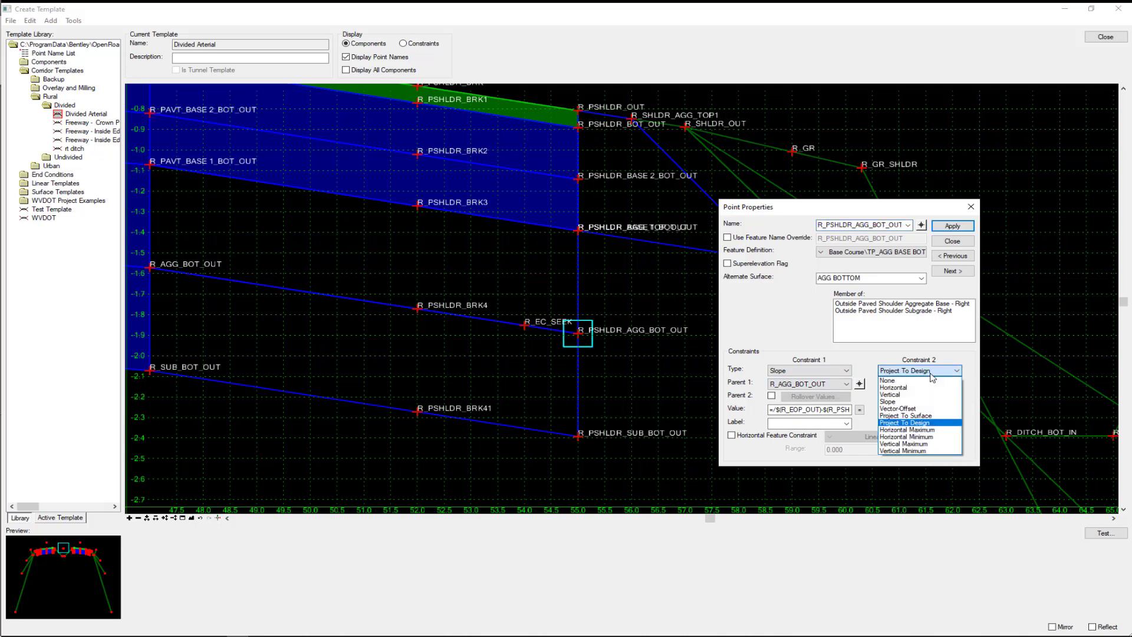
pyautogui.click(924, 433)
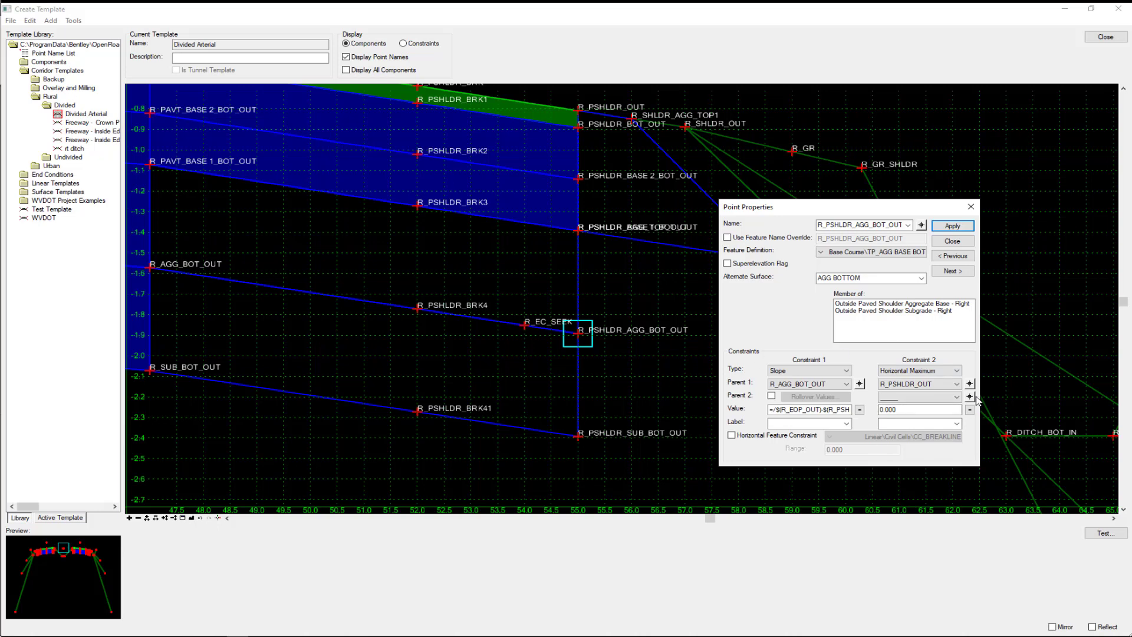
pyautogui.click(970, 384)
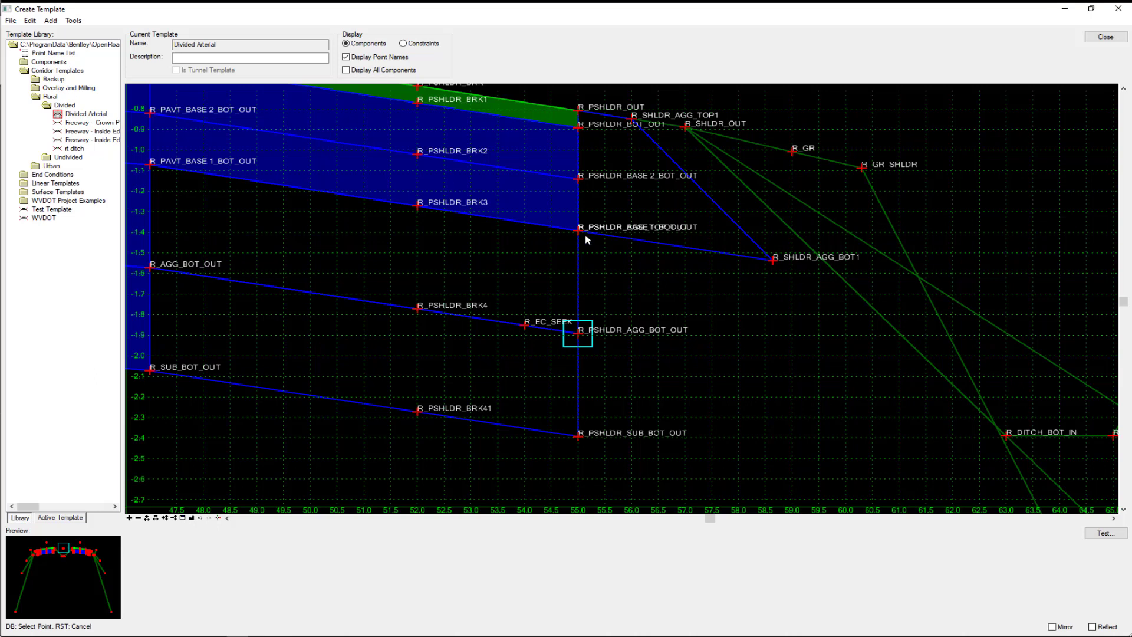
pyautogui.click(579, 232)
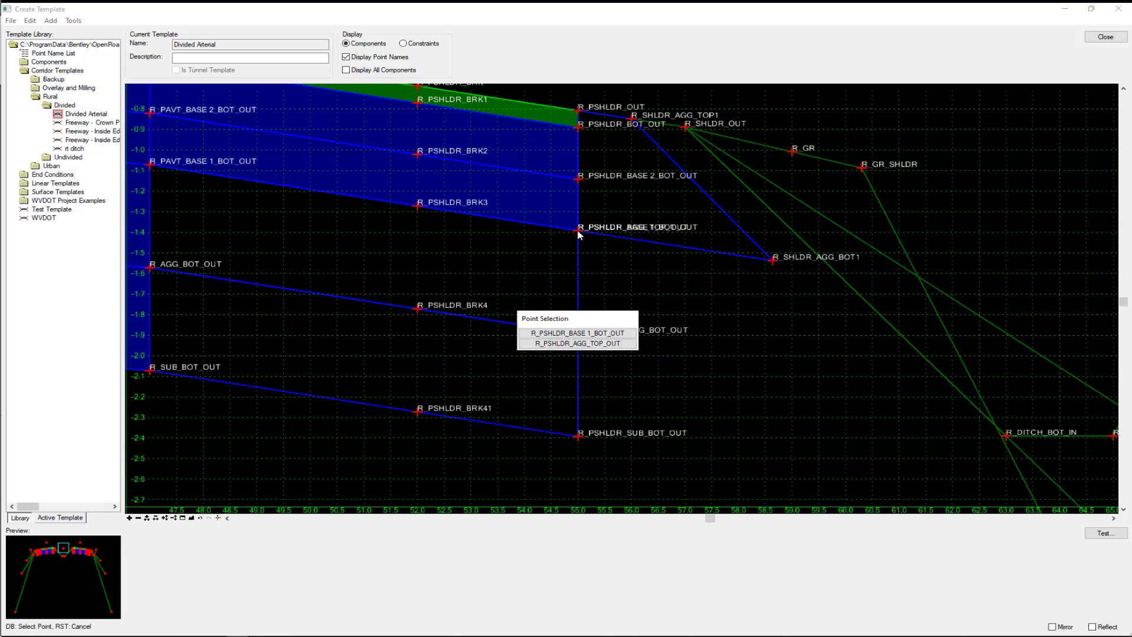
pyautogui.click(589, 343)
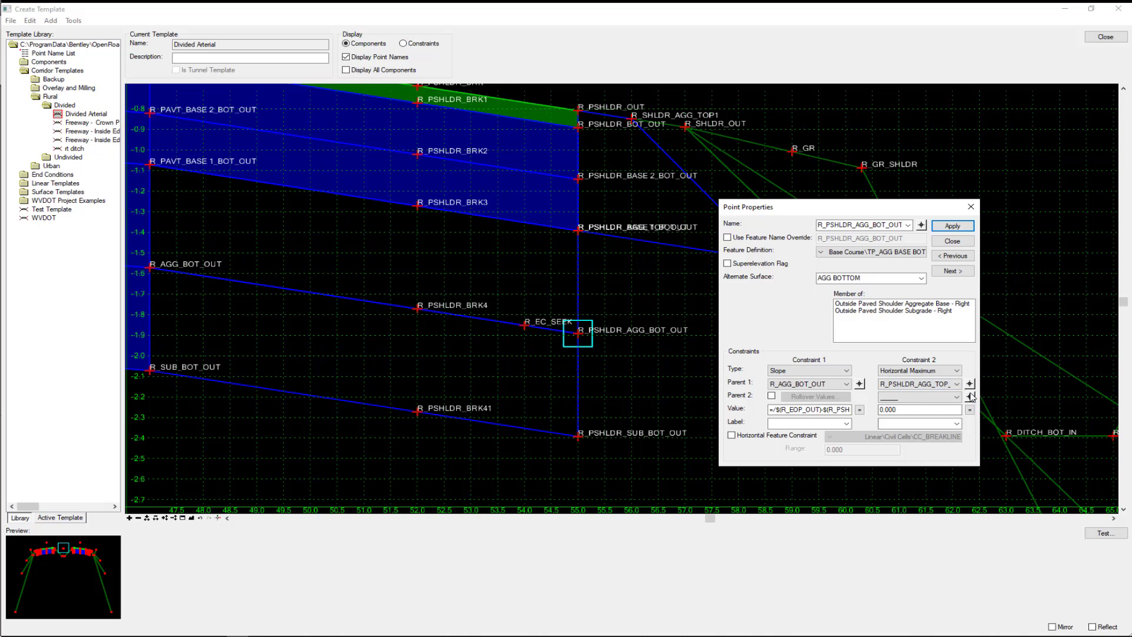
# - Set R_EC_SEEK as the second parent of the Horizontal Maximum constraint, apply the change and close the point properties
pyautogui.click(970, 396)
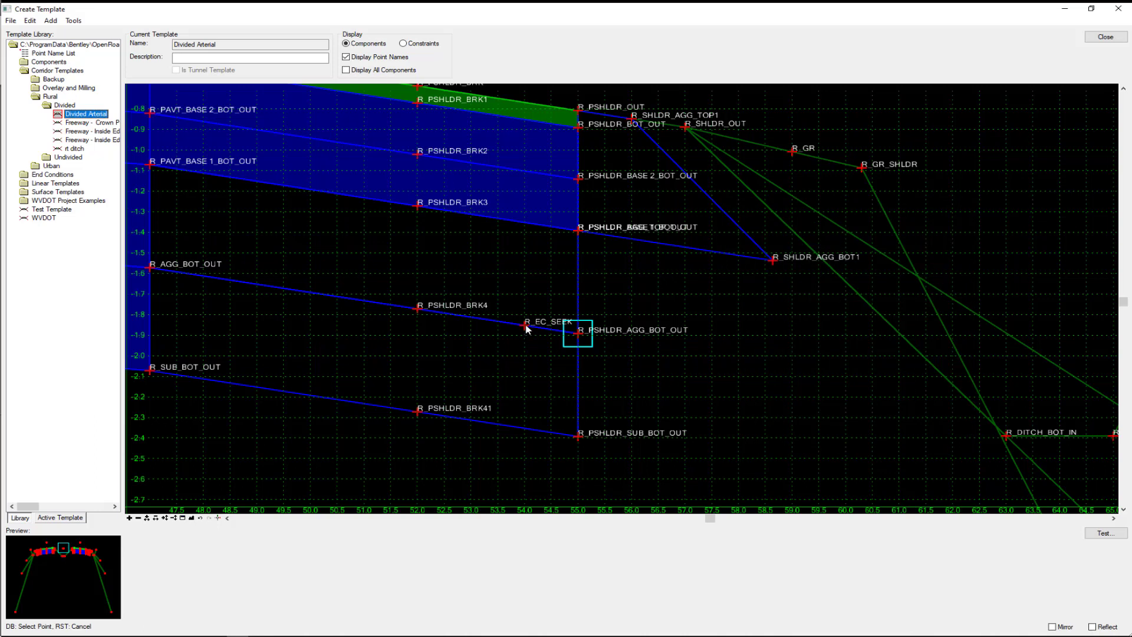
pyautogui.click(526, 325)
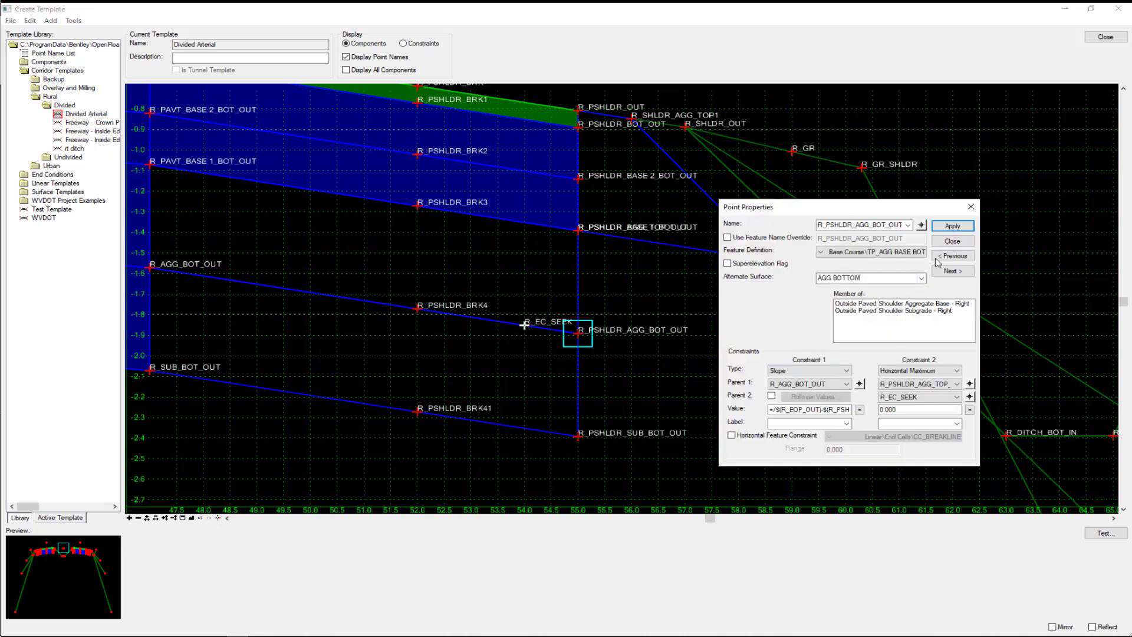
pyautogui.click(951, 226)
pyautogui.moveTo(581, 233)
pyautogui.moveTo(527, 329)
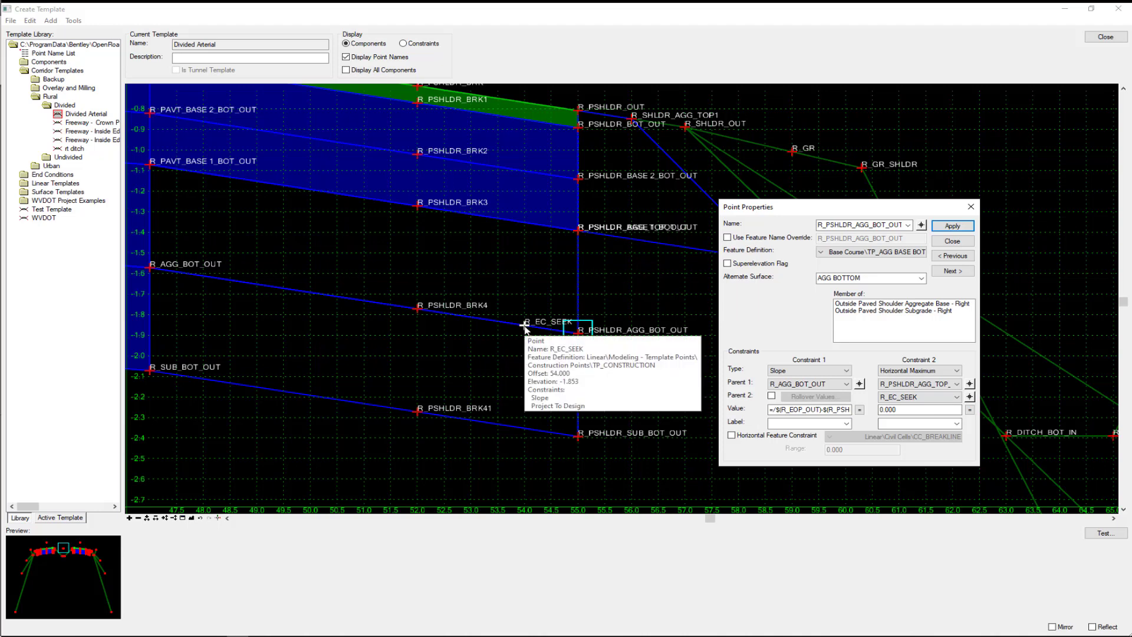
pyautogui.moveTo(583, 340)
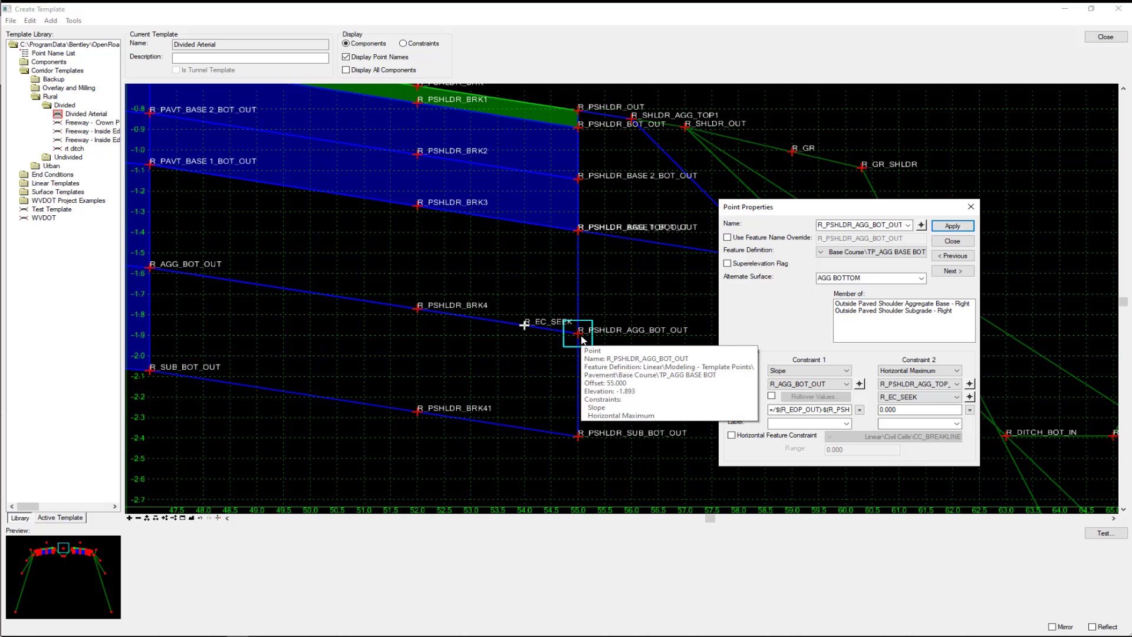
pyautogui.click(934, 228)
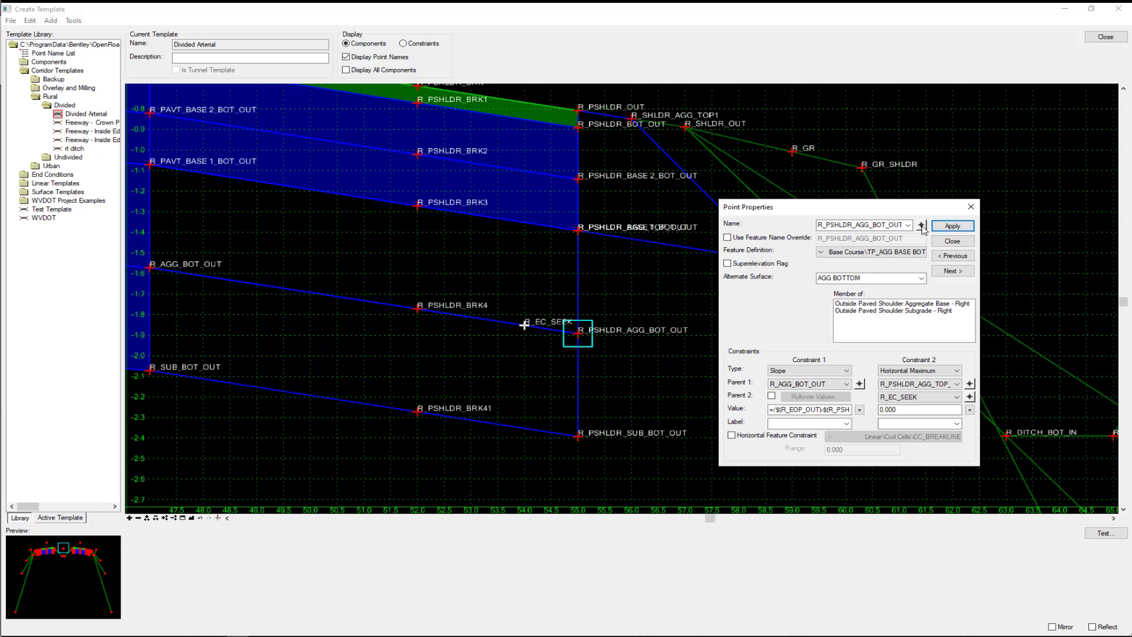
pyautogui.click(943, 239)
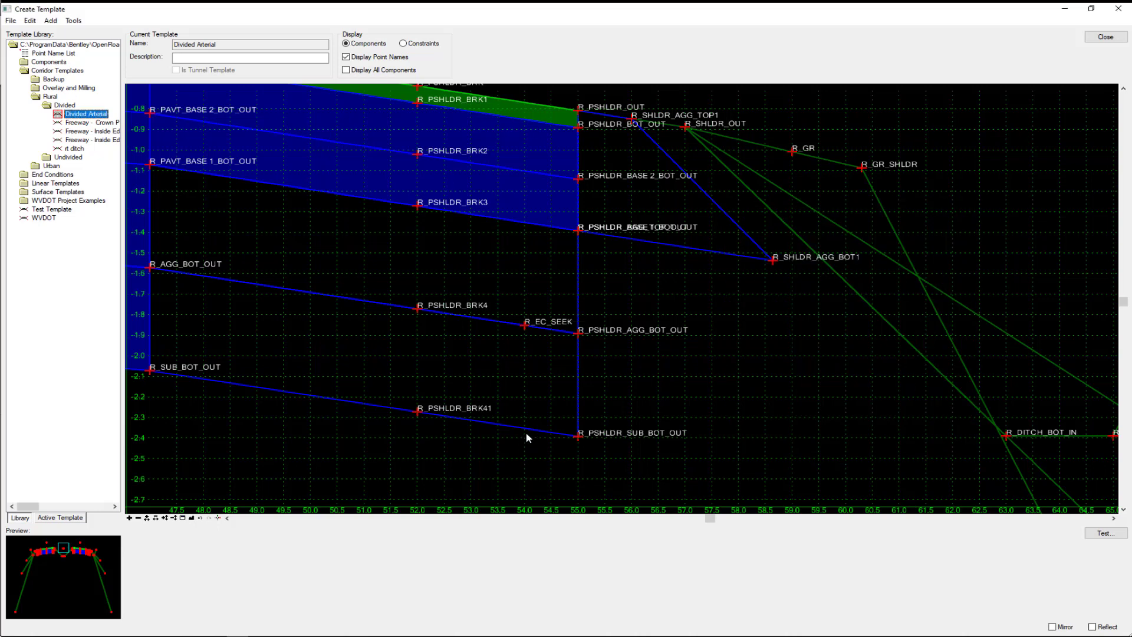
# - Insert a point on the right shoulder subgrade bottom line, about 2.1 outward from R_PSHLDR_BRK41, before R_PSHLDR_SUB_BOT_OUT
pyautogui.rightClick(530, 434)
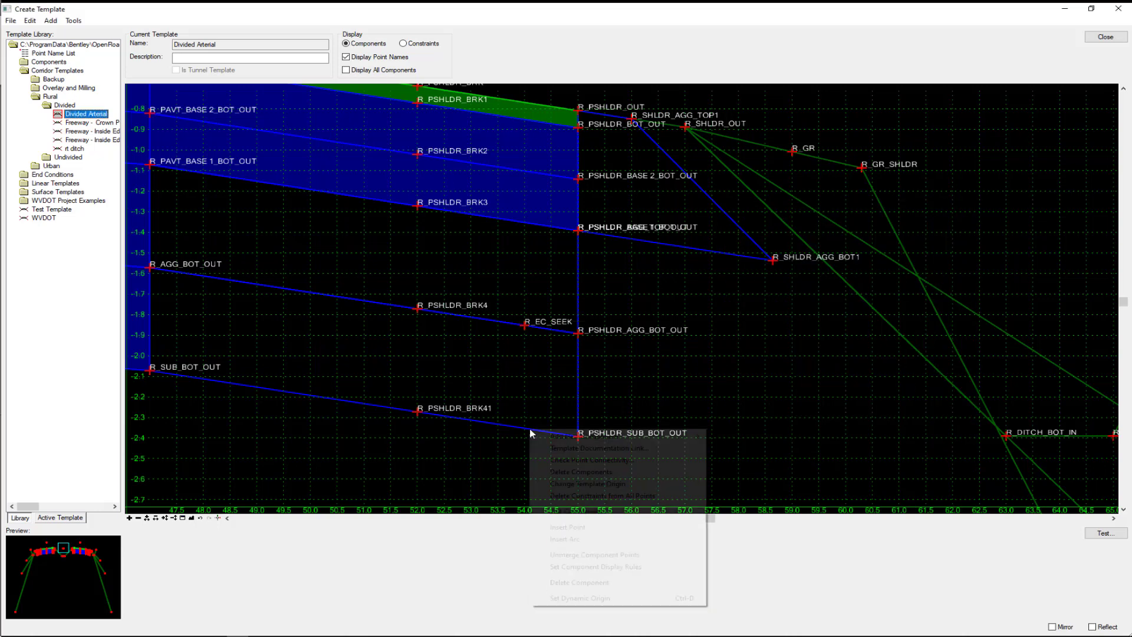
pyautogui.click(579, 527)
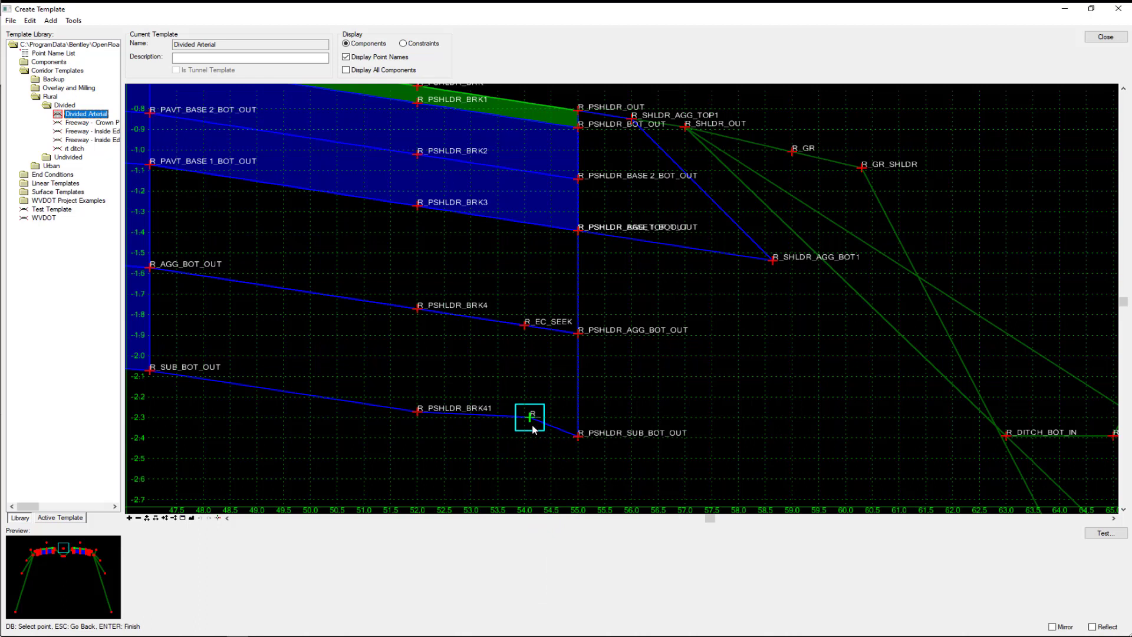
pyautogui.rightClick(537, 437)
pyautogui.click(540, 440)
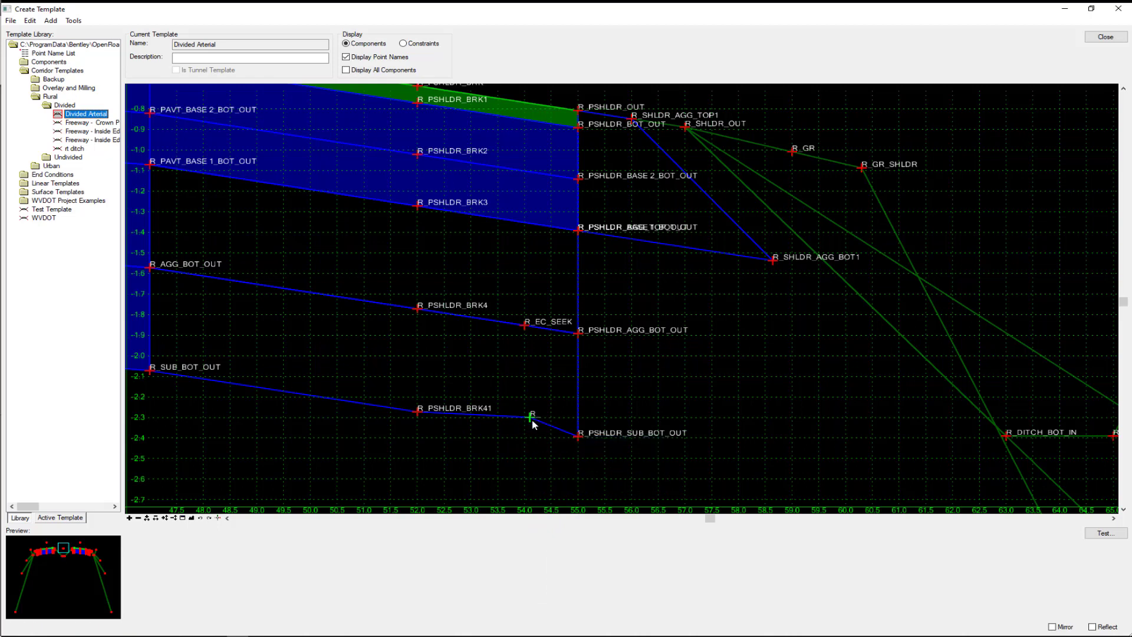
# - Give the inserted subgrade point a Slope constraint with R_PSHLDR_BRK41 as its parent
pyautogui.rightClick(532, 418)
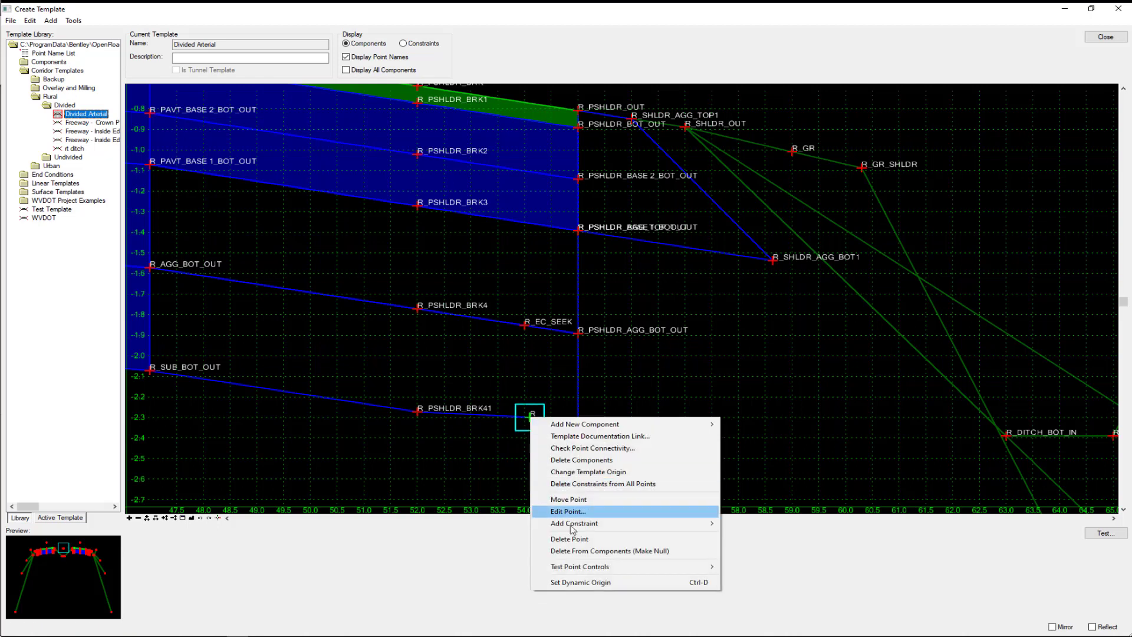
pyautogui.moveTo(642, 523)
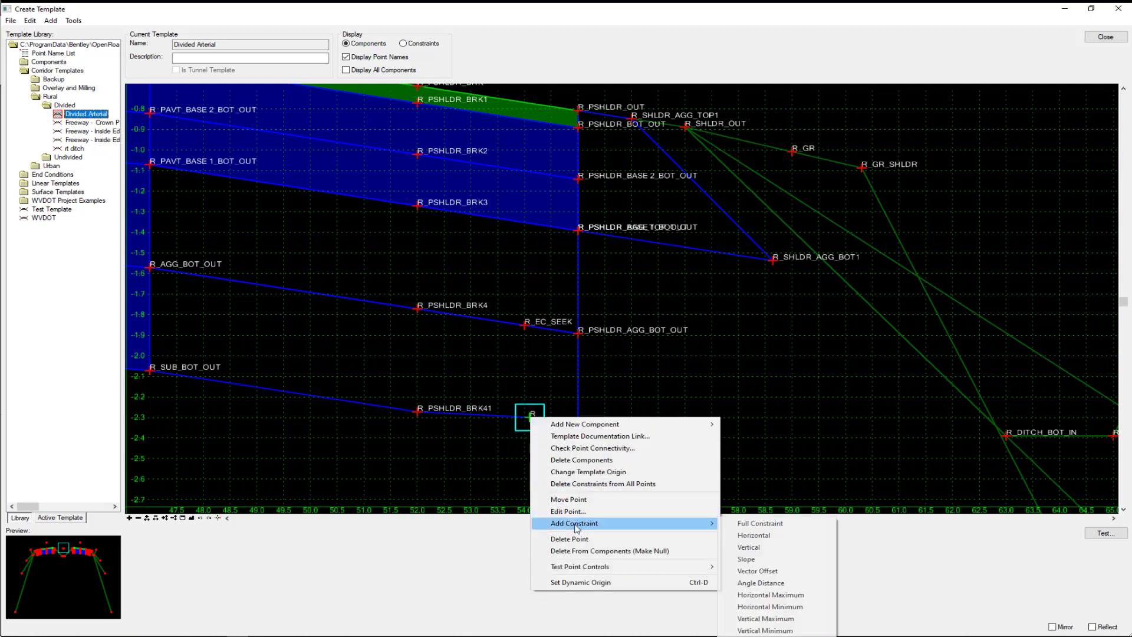
pyautogui.click(752, 561)
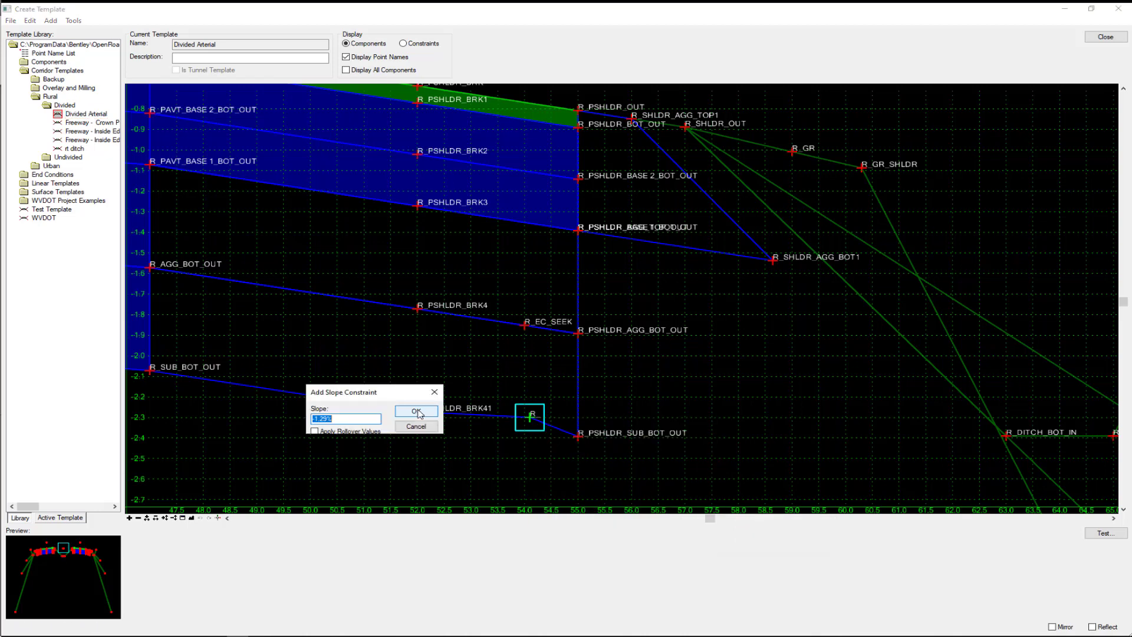
pyautogui.click(416, 411)
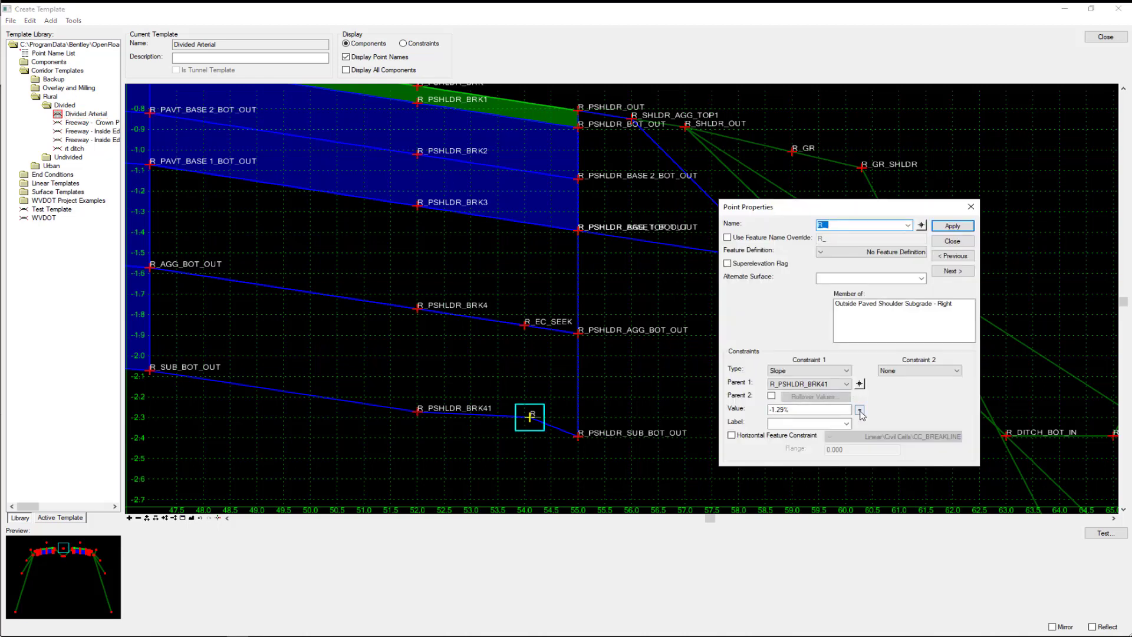
# - Set the subgrade point's slope value equation to the slope between R_PSHLDR_BRK and R_PSHLDR_OUT
pyautogui.click(860, 411)
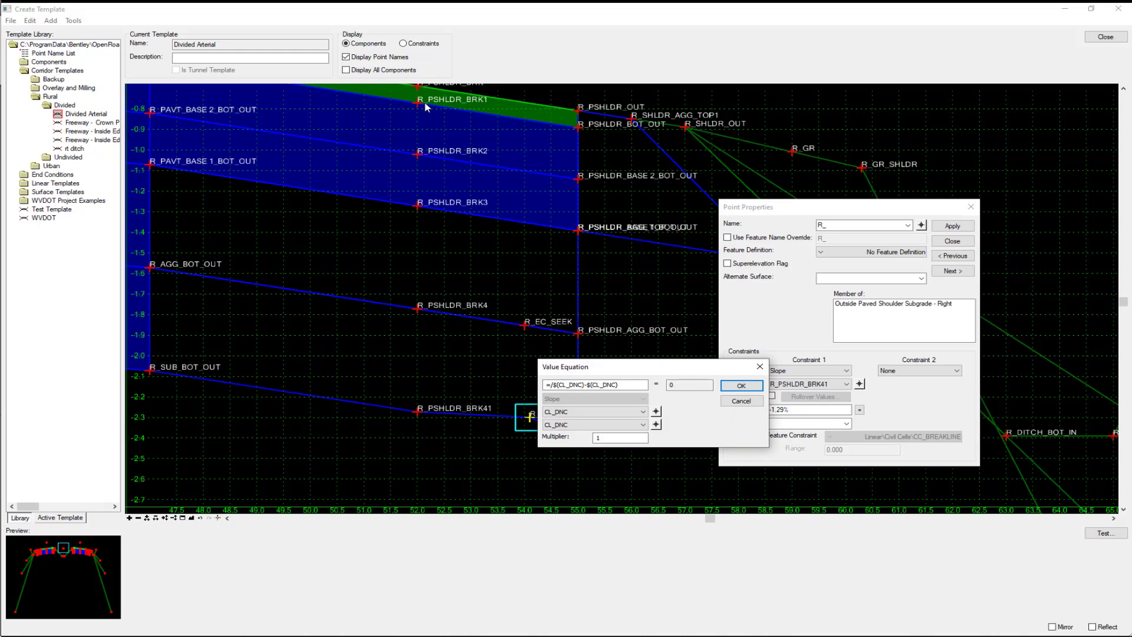
pyautogui.click(656, 412)
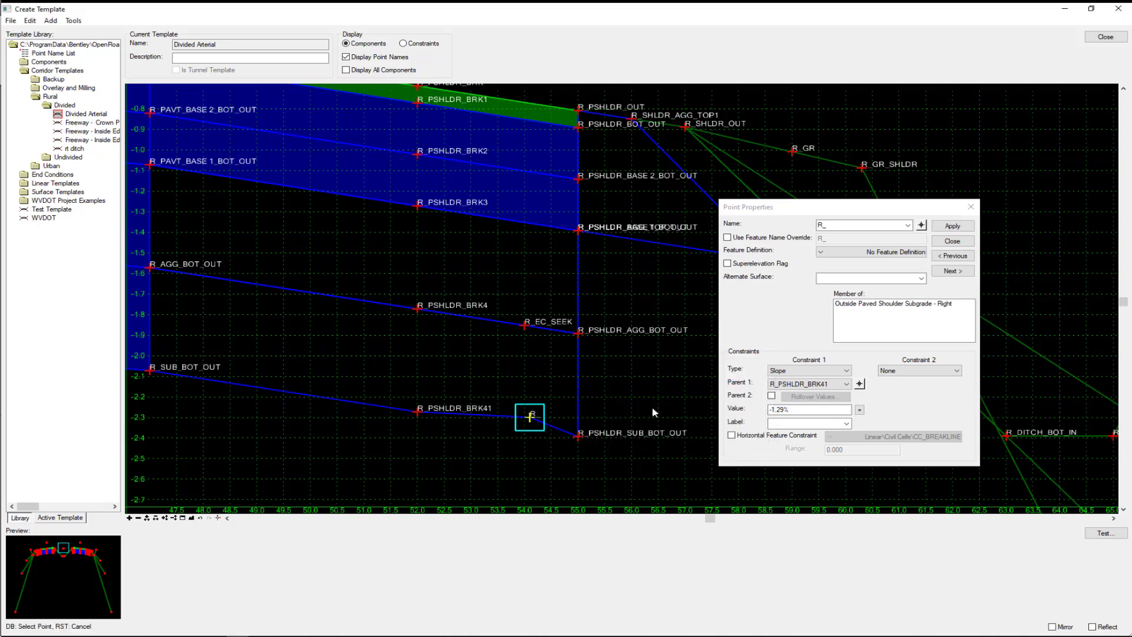
pyautogui.click(415, 86)
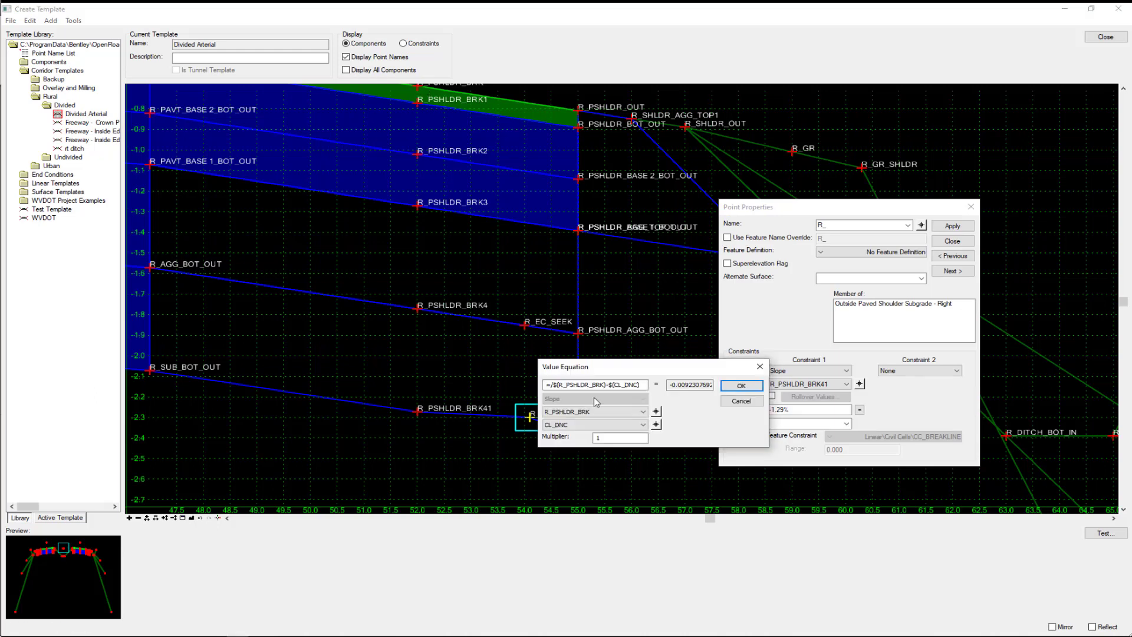
pyautogui.click(656, 425)
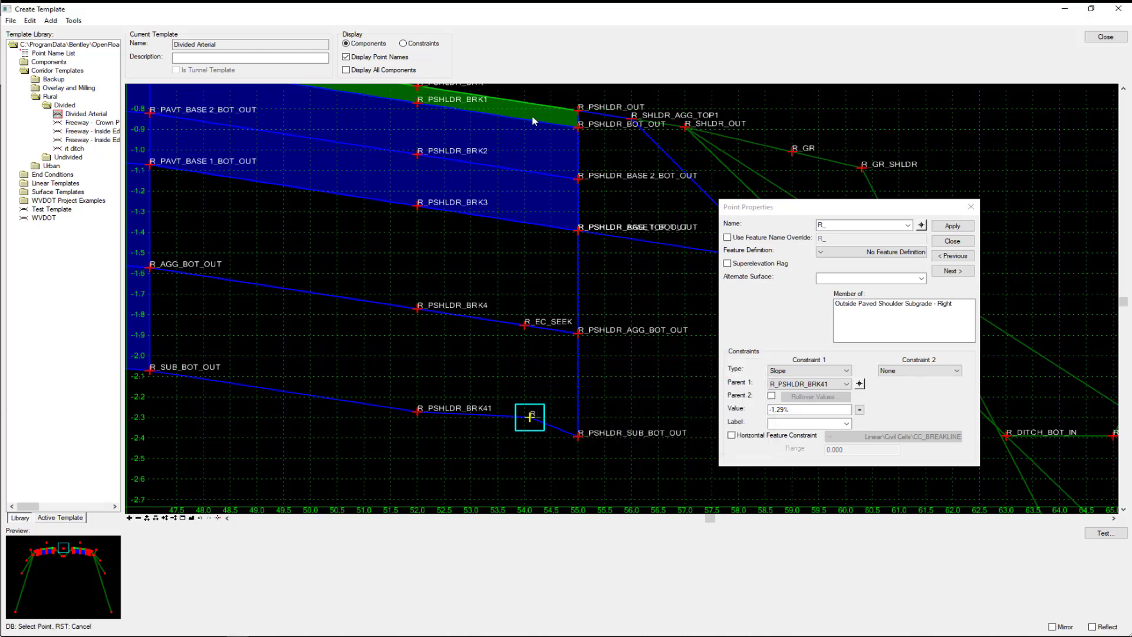
pyautogui.click(581, 114)
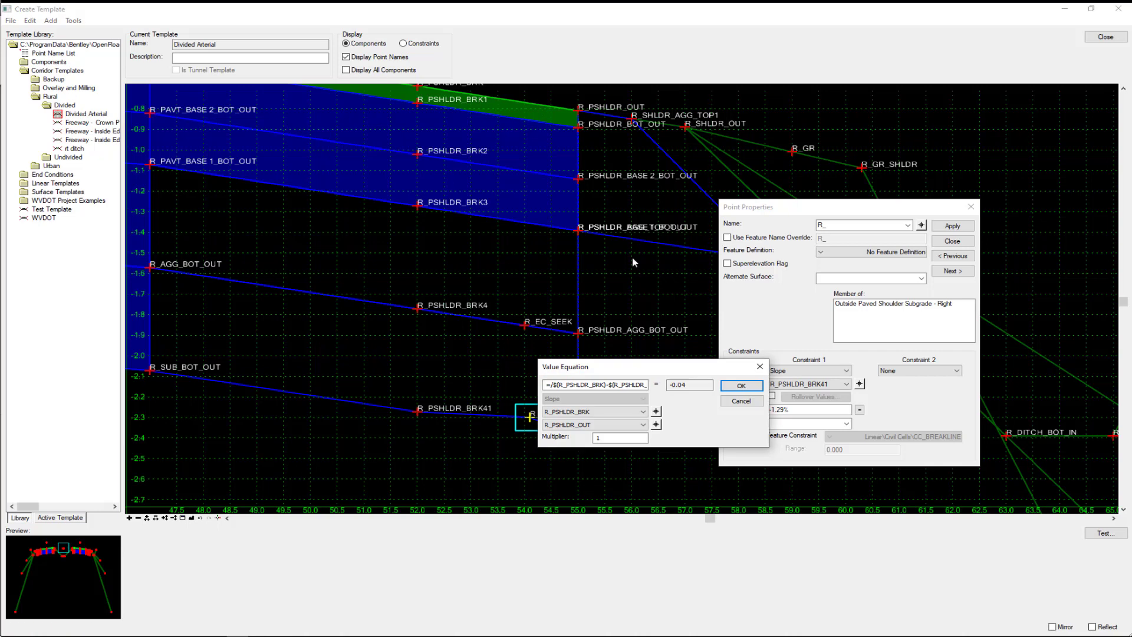
pyautogui.click(738, 385)
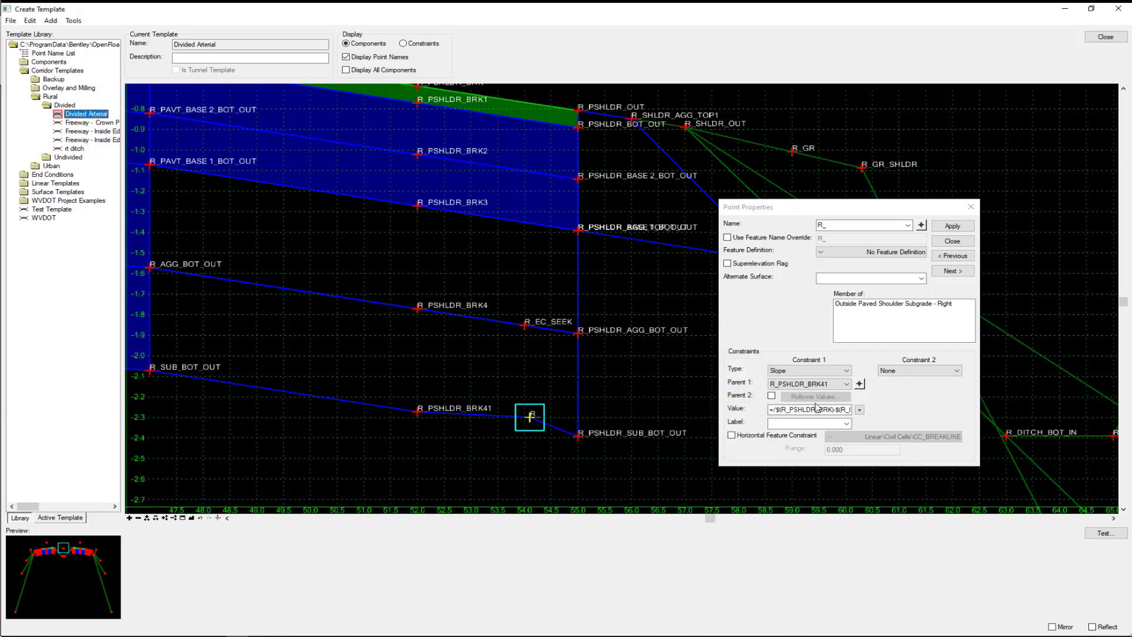
# - Add a Horizontal second constraint of 2 from parent R_PSHLDR_BRK41 to the subgrade point and apply it
pyautogui.click(895, 371)
pyautogui.click(895, 388)
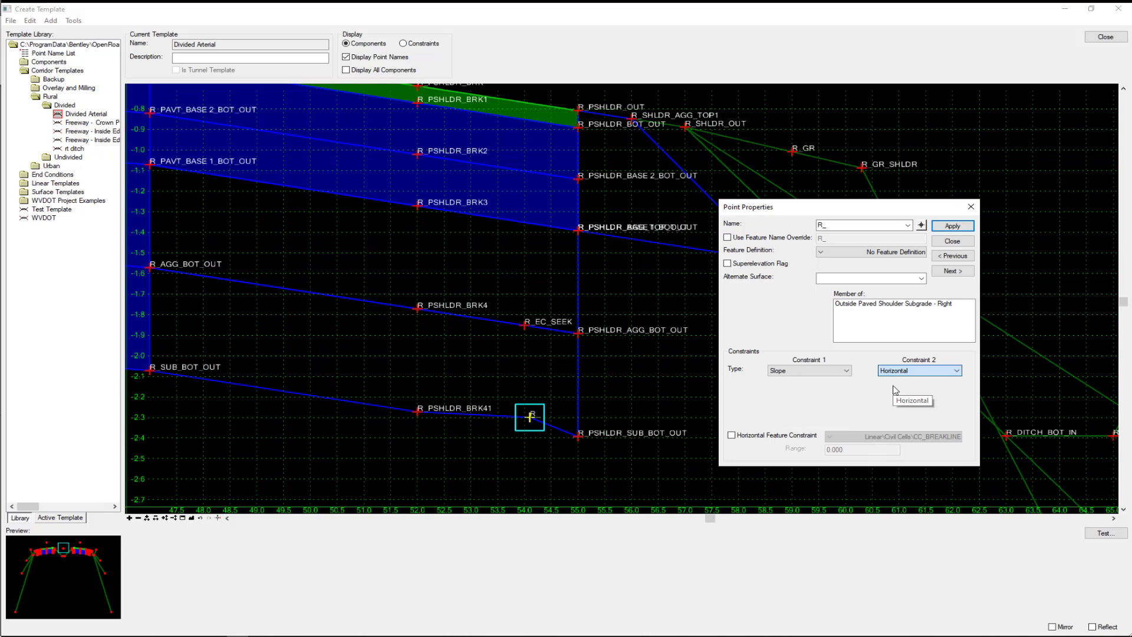
pyautogui.click(970, 384)
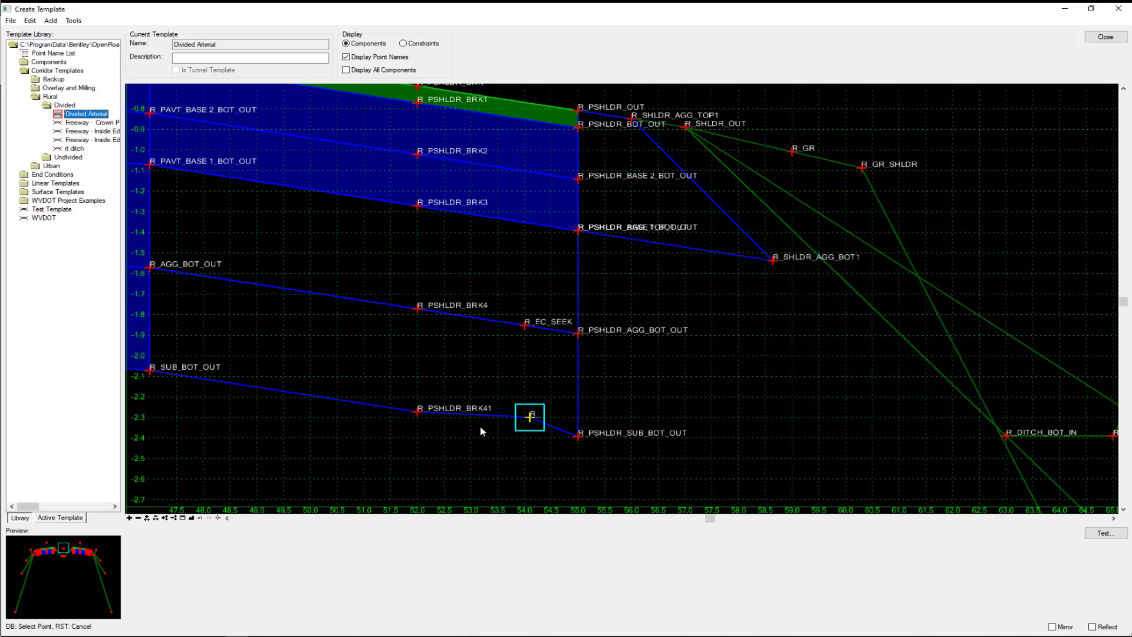
pyautogui.click(418, 412)
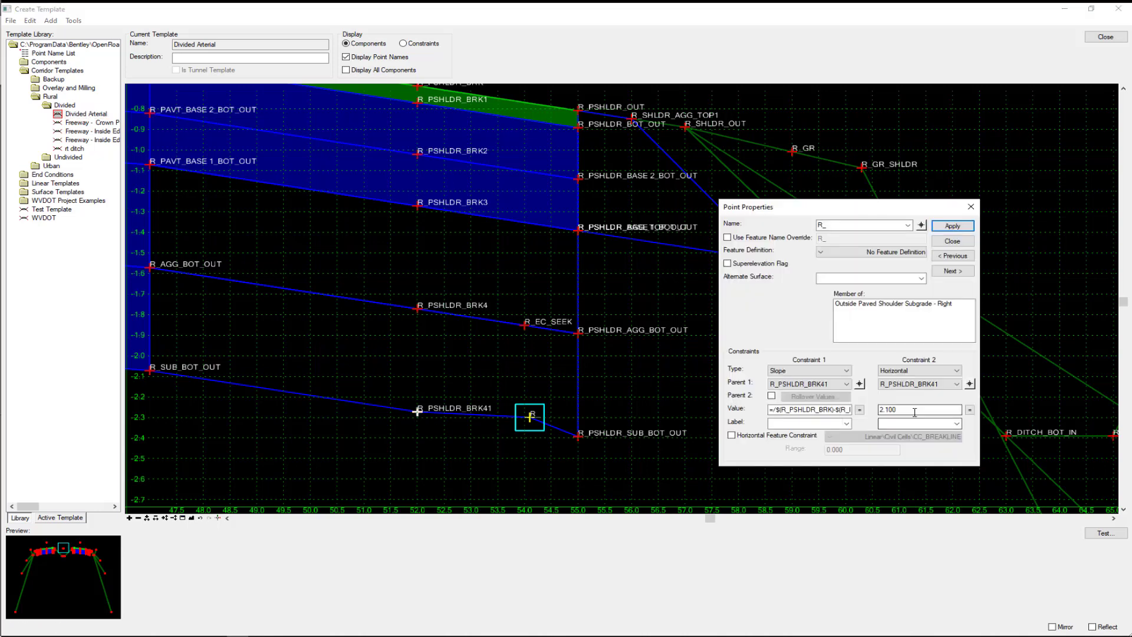
pyautogui.moveTo(914, 411); pyautogui.dragTo(822, 423)
pyautogui.write('2')
pyautogui.press('Tab')
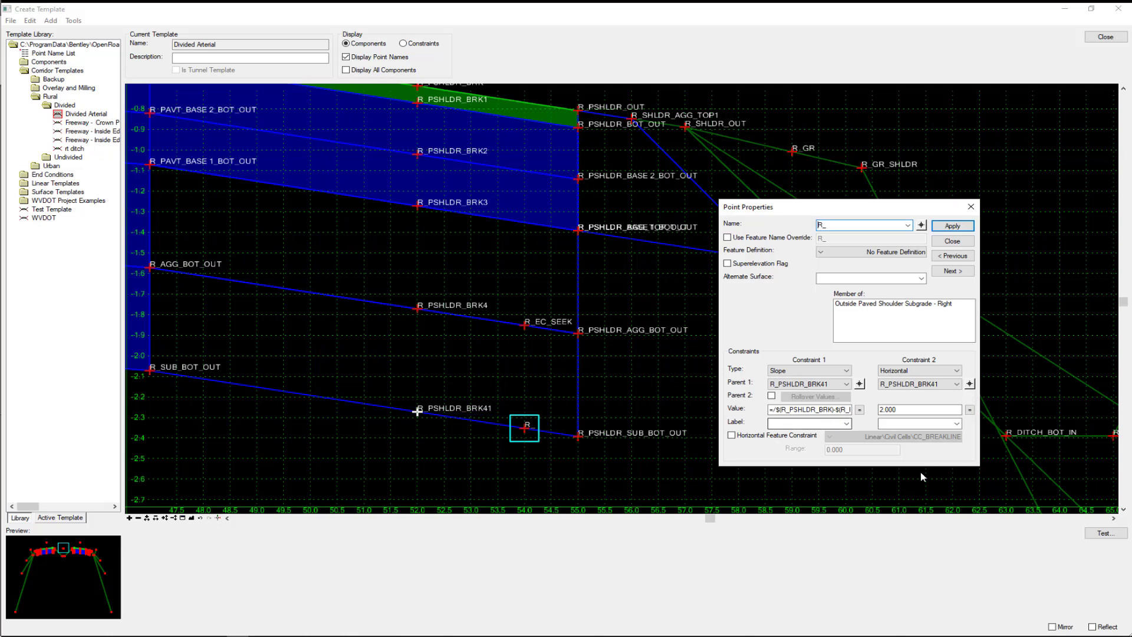
# - Change the inserted subgrade point's second constraint to Project To Design with a value of 50
pyautogui.click(922, 371)
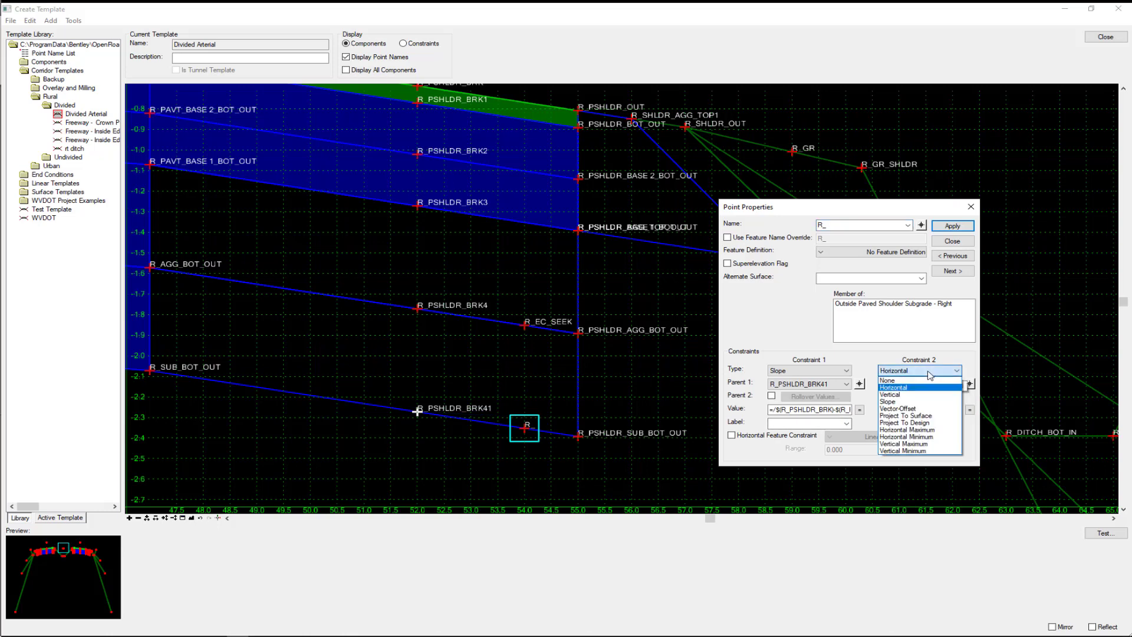
pyautogui.click(923, 423)
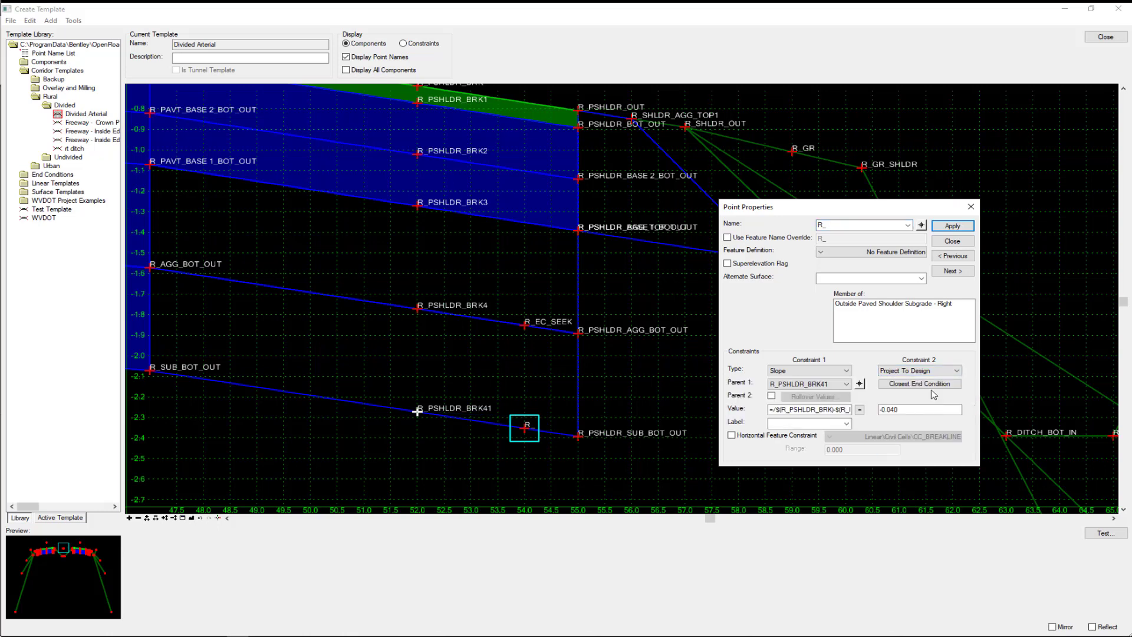
pyautogui.write('50')
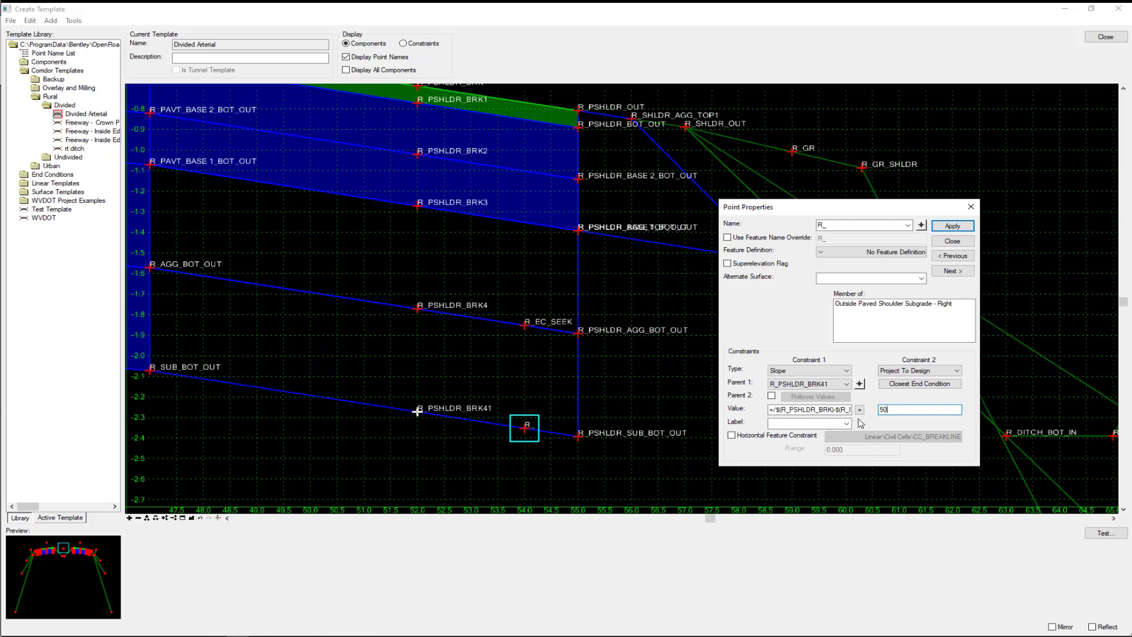
pyautogui.press('Return')
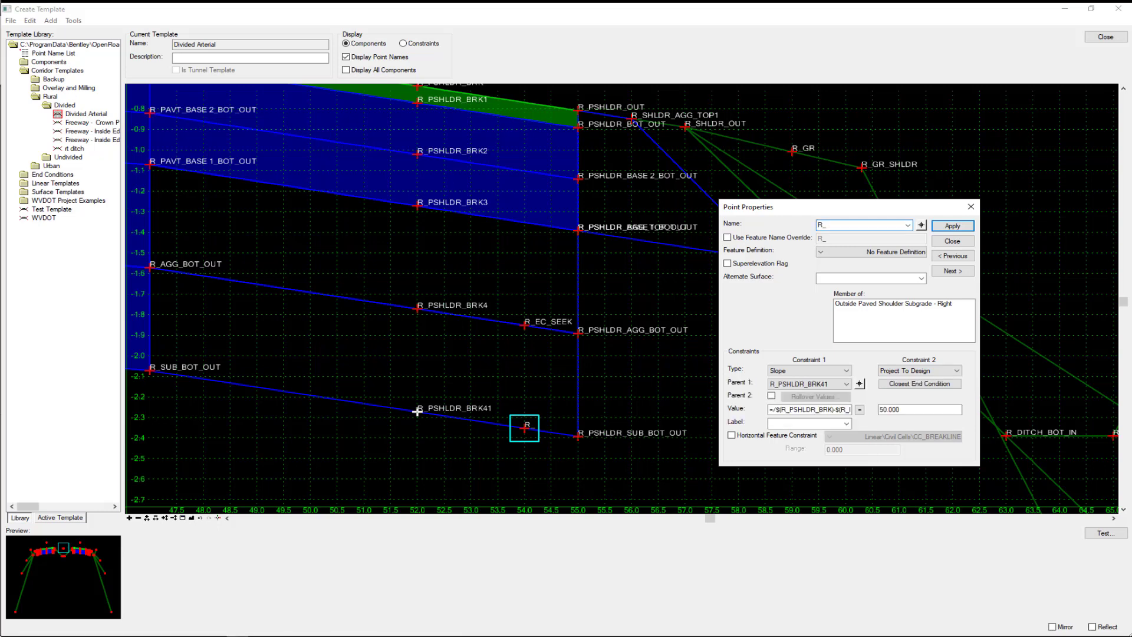
# - Name the subgrade point R_EC_SEEK1, based on the EC_SEEK library name with an R_ prefix, and apply it
pyautogui.click(907, 225)
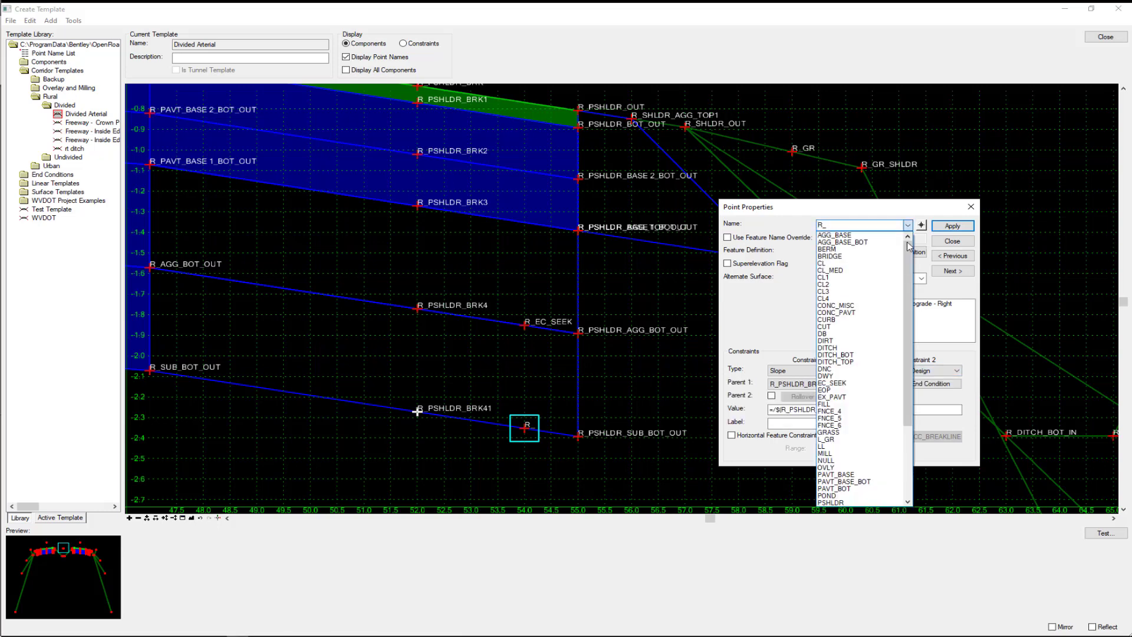
pyautogui.click(843, 383)
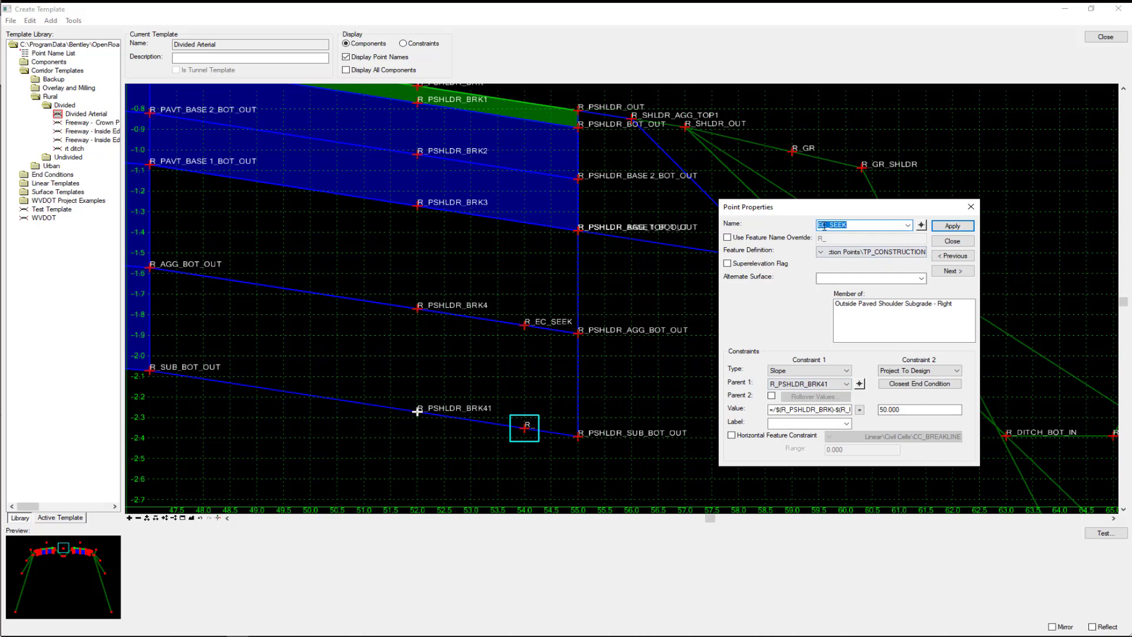
pyautogui.click(821, 224)
pyautogui.write('R_')
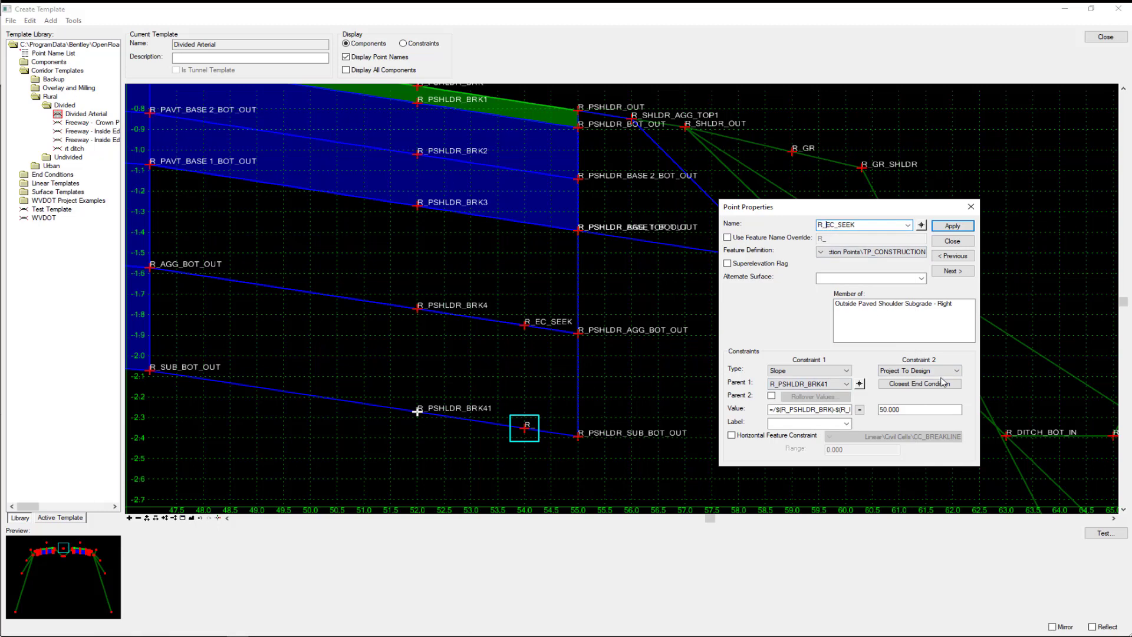
pyautogui.press('Return')
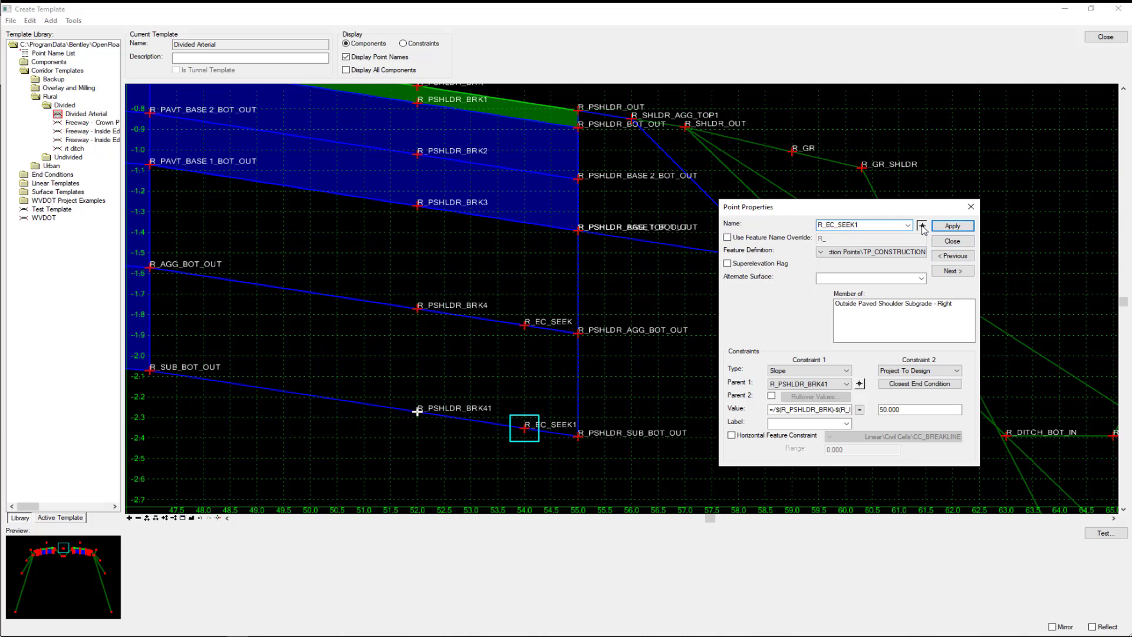
pyautogui.click(952, 240)
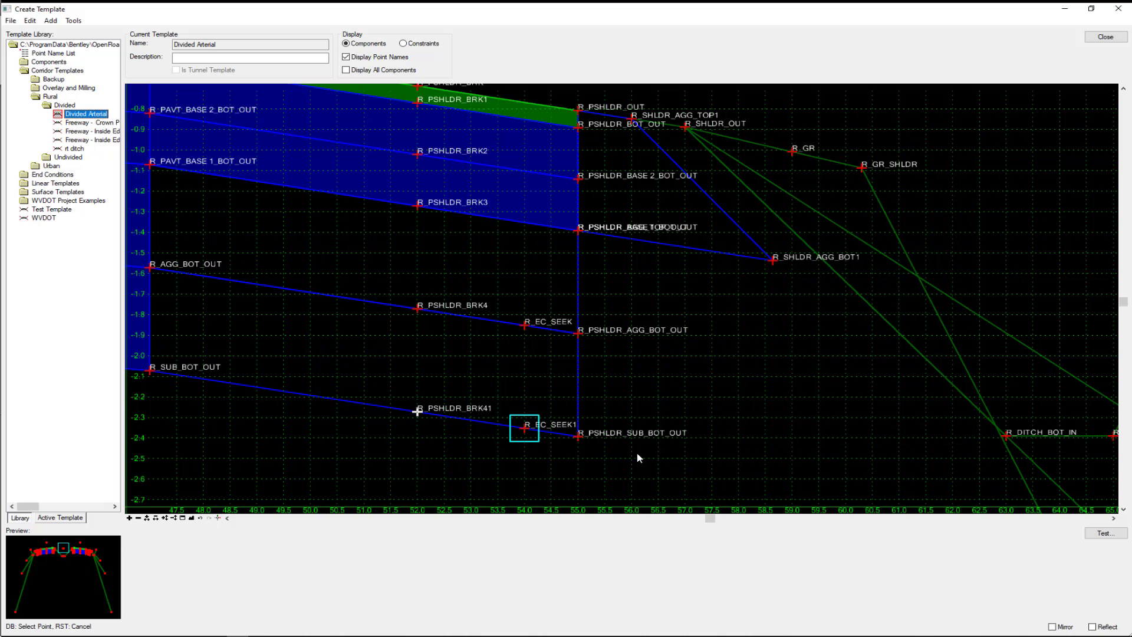
# - Give R_PSHLDR_SUB_BOT_OUT a Horizontal Maximum second constraint with parents R_PSHLDR_AGG_BOT_OUT and R_EC_SEEK1
pyautogui.doubleClick(579, 437)
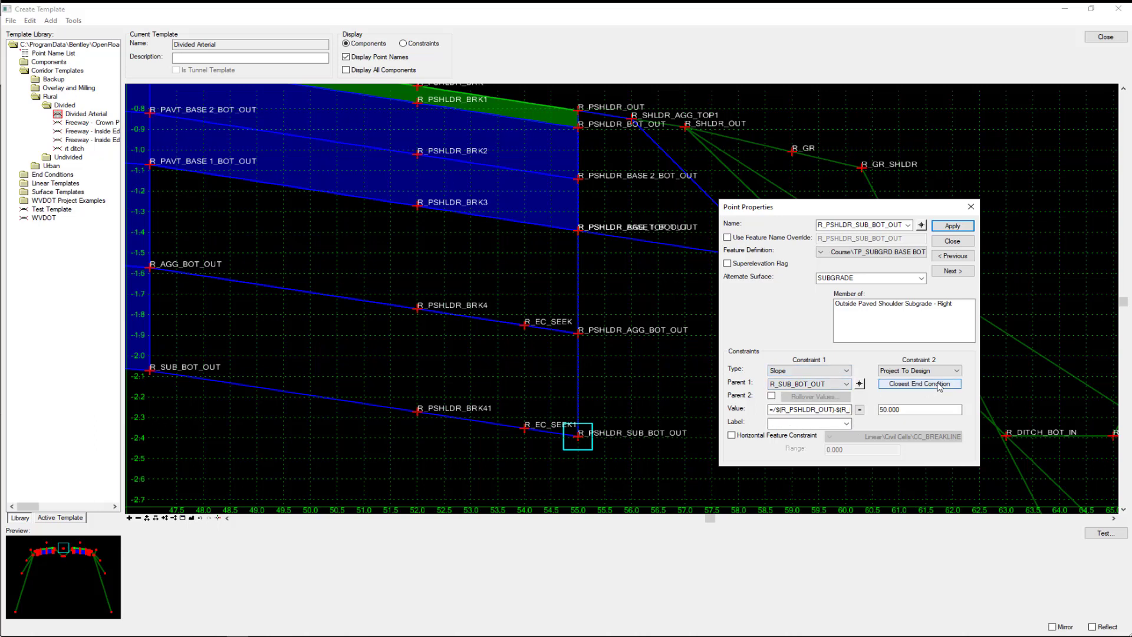
pyautogui.click(942, 372)
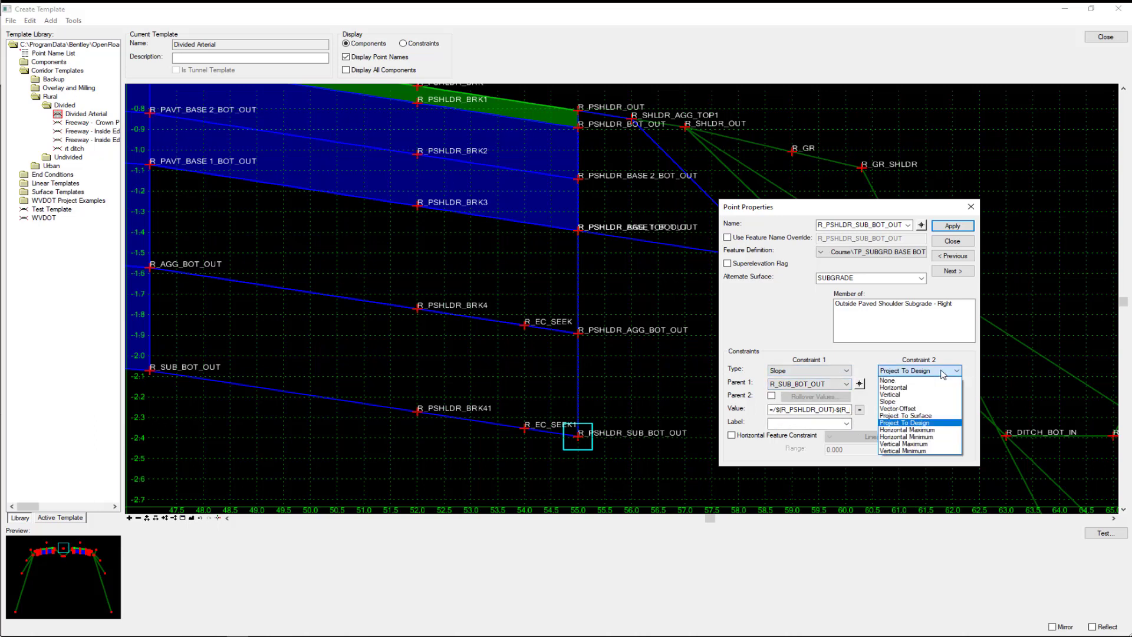
pyautogui.click(927, 431)
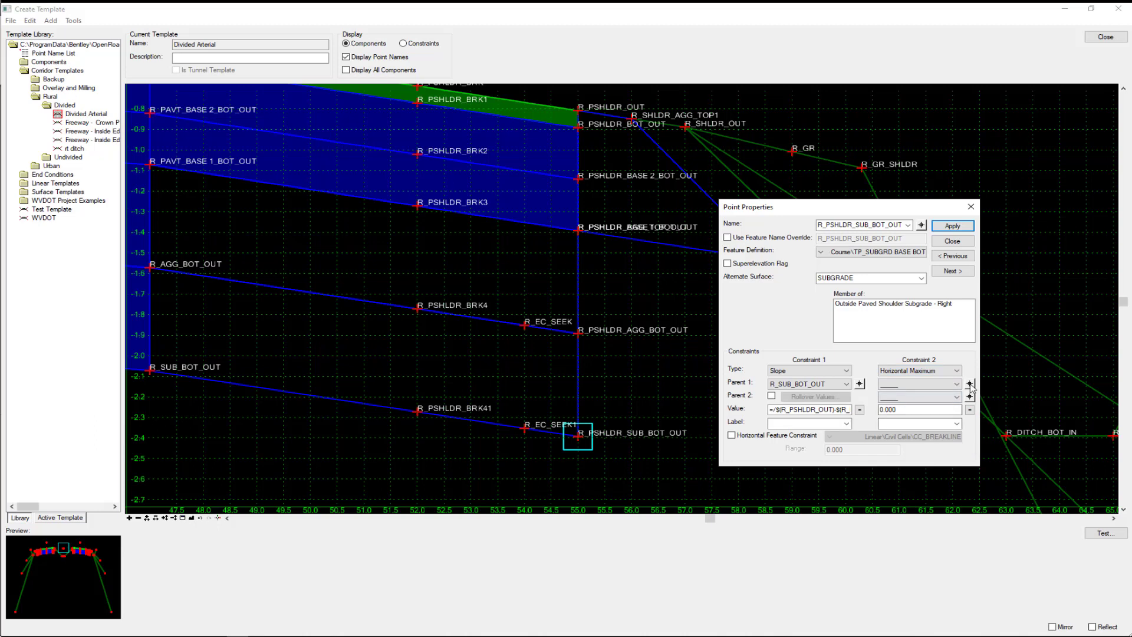
pyautogui.click(970, 384)
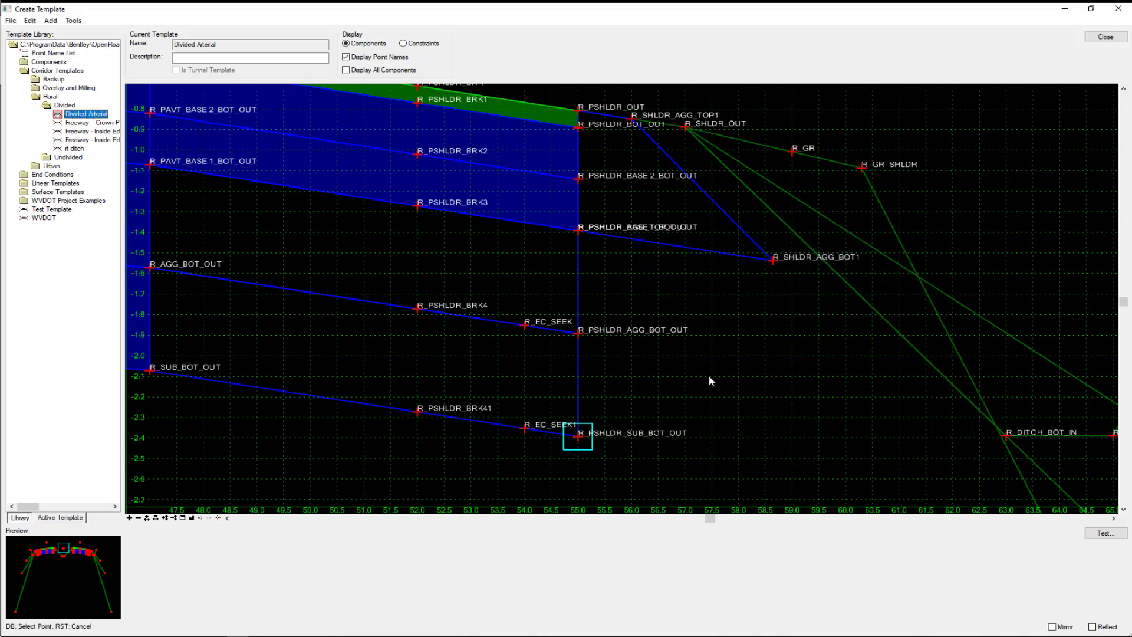
pyautogui.click(578, 336)
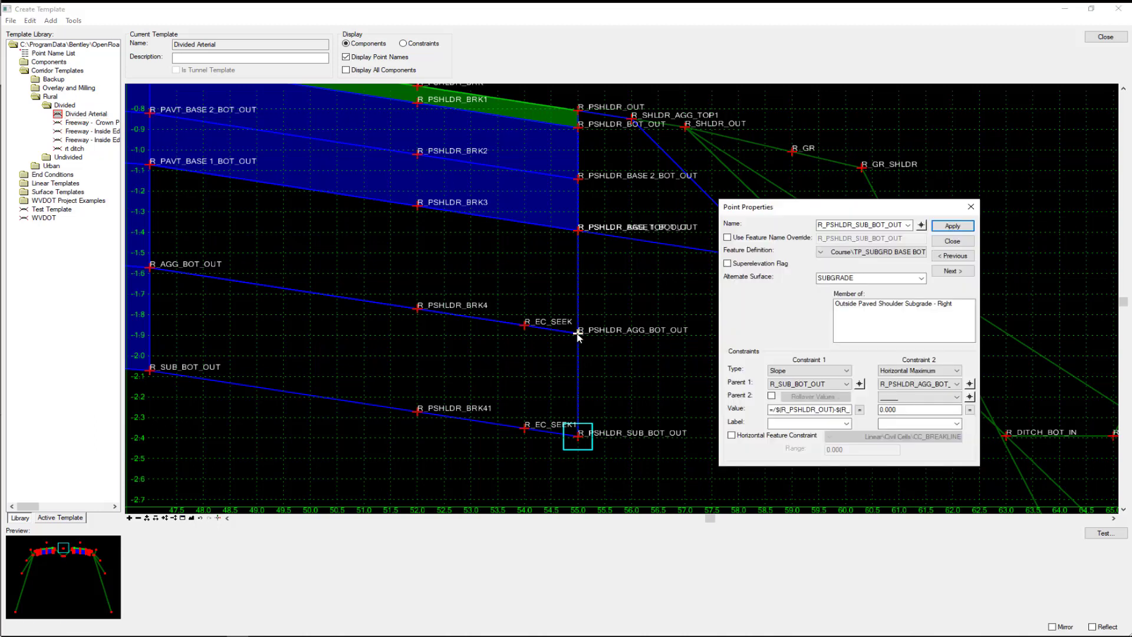
pyautogui.click(970, 396)
pyautogui.click(524, 429)
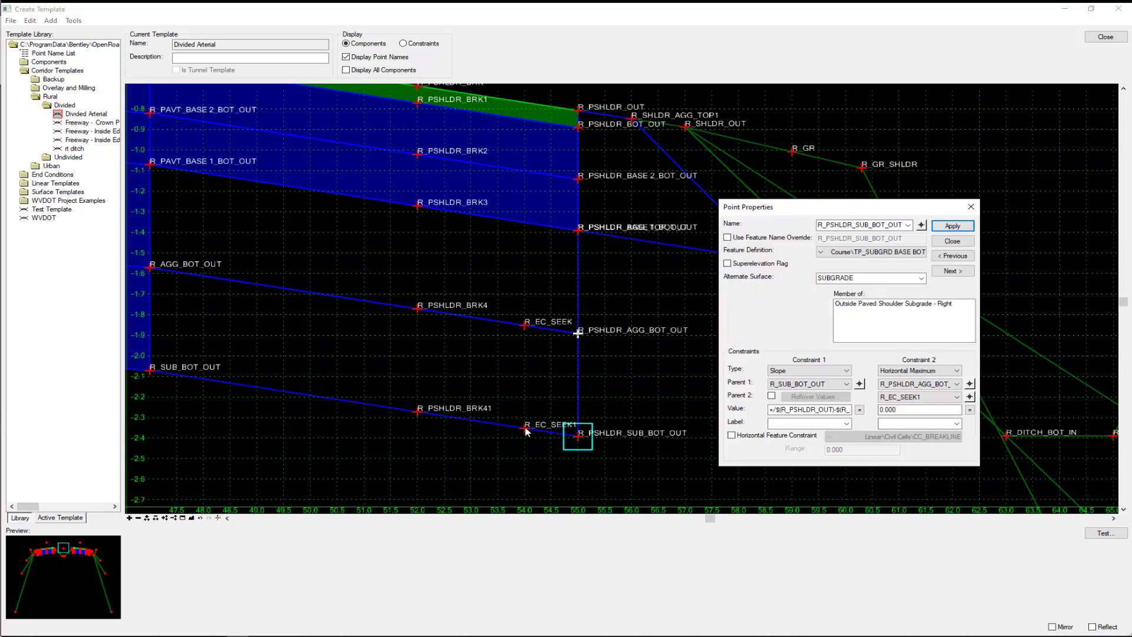
pyautogui.click(953, 242)
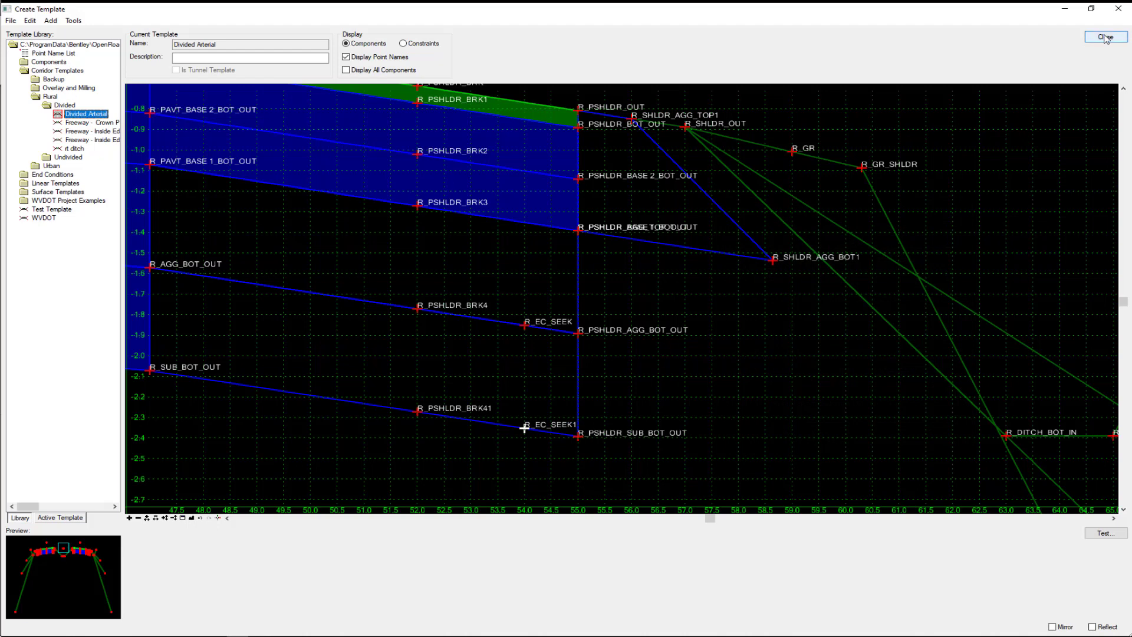
# - Save and close the template editor, and synchronize the corridor's Divided Arterial template drop with the library
pyautogui.click(1106, 37)
pyautogui.click(610, 369)
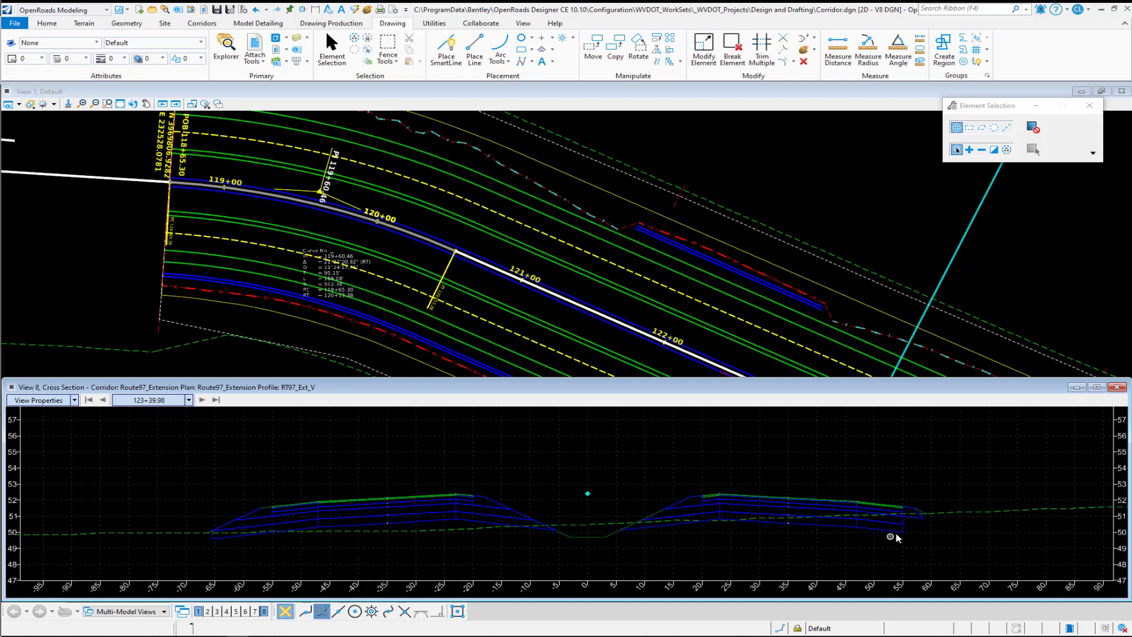
pyautogui.scroll(2, 908, 533)
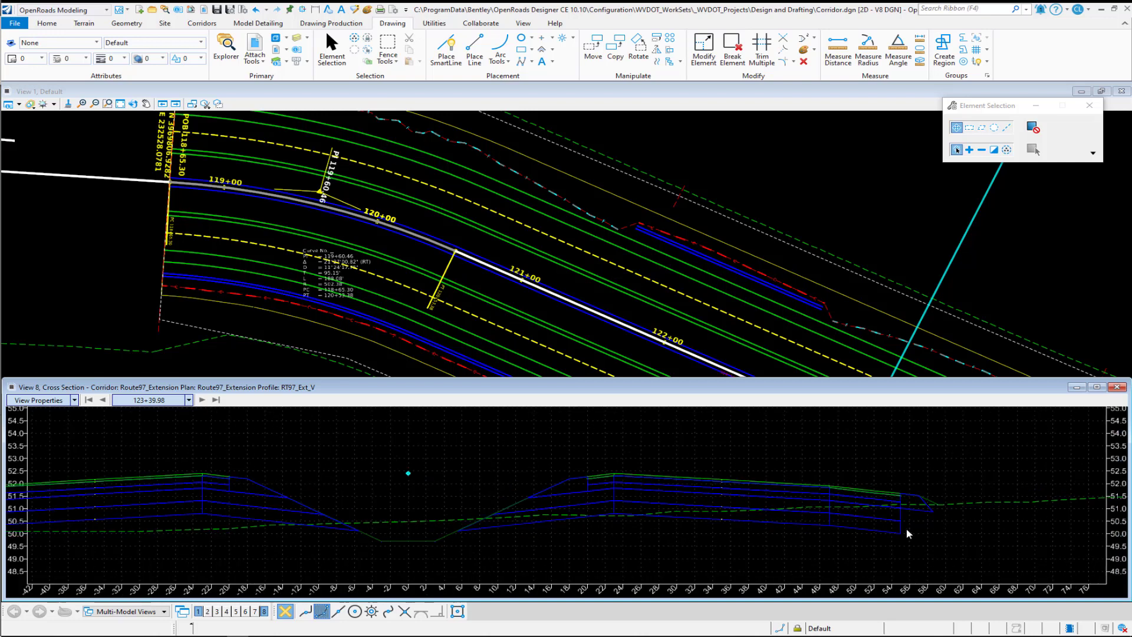
pyautogui.click(359, 336)
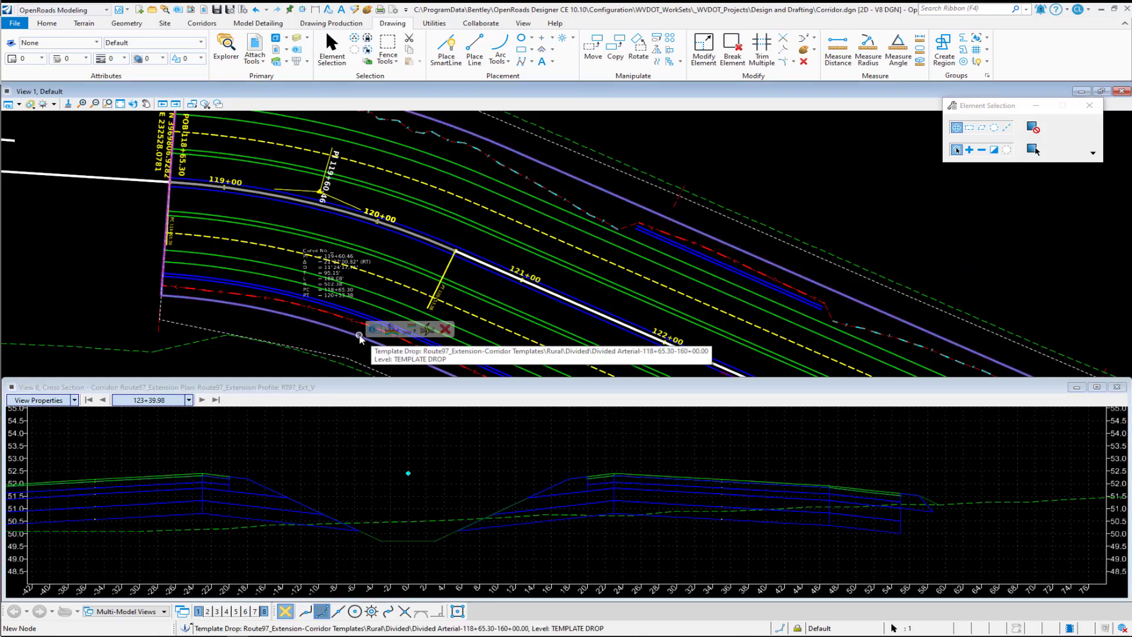
pyautogui.click(427, 329)
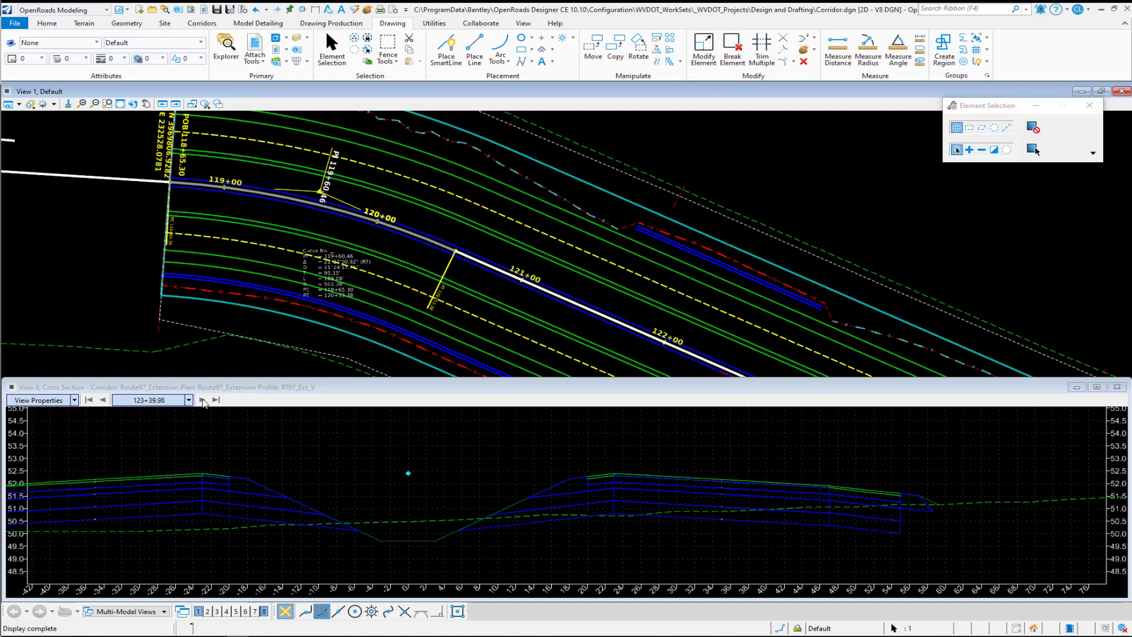
# - Advance the cross section to station 125+07.82 and examine where the outer shoulder base and subgrade meet the side slopes on both sides
pyautogui.click(203, 400)
pyautogui.click(202, 400)
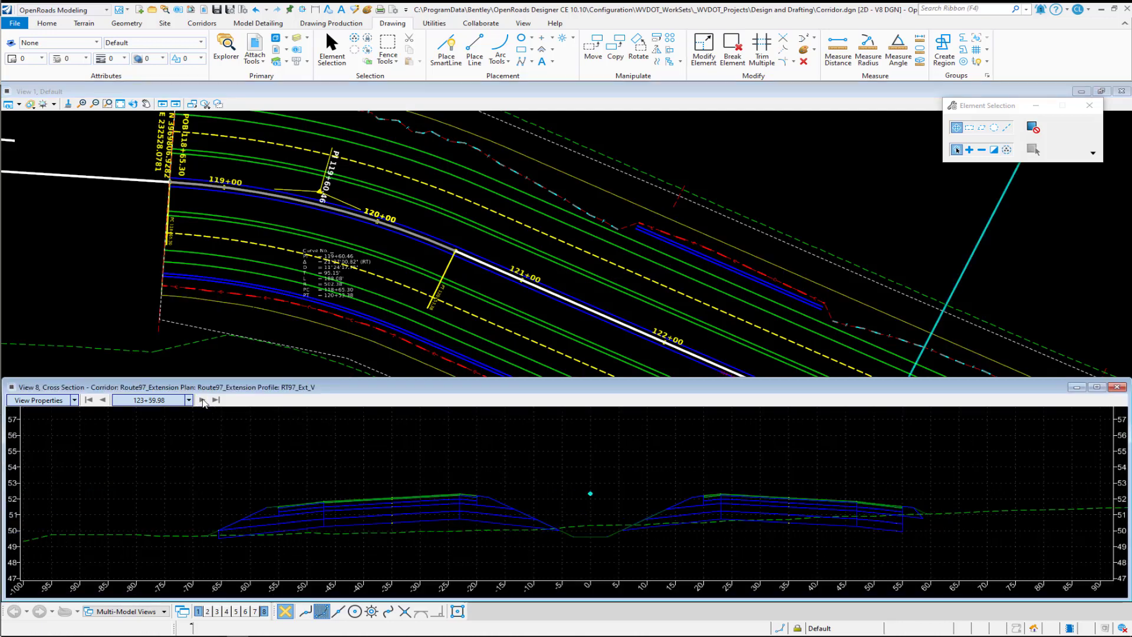
pyautogui.click(203, 401)
pyautogui.click(203, 401)
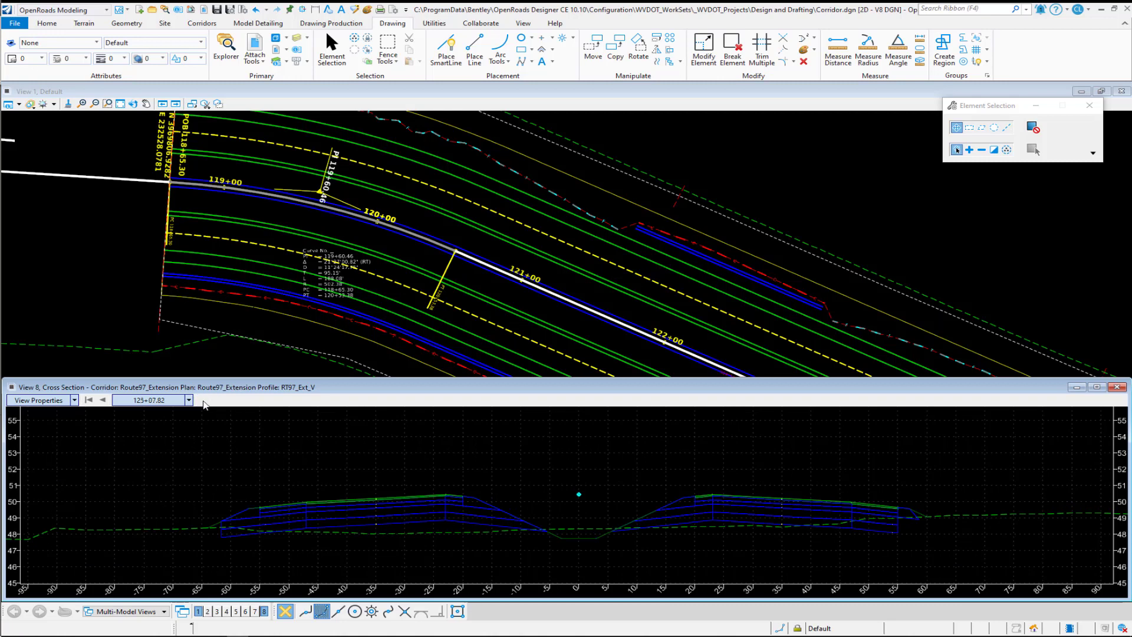
pyautogui.scroll(3, 954, 543)
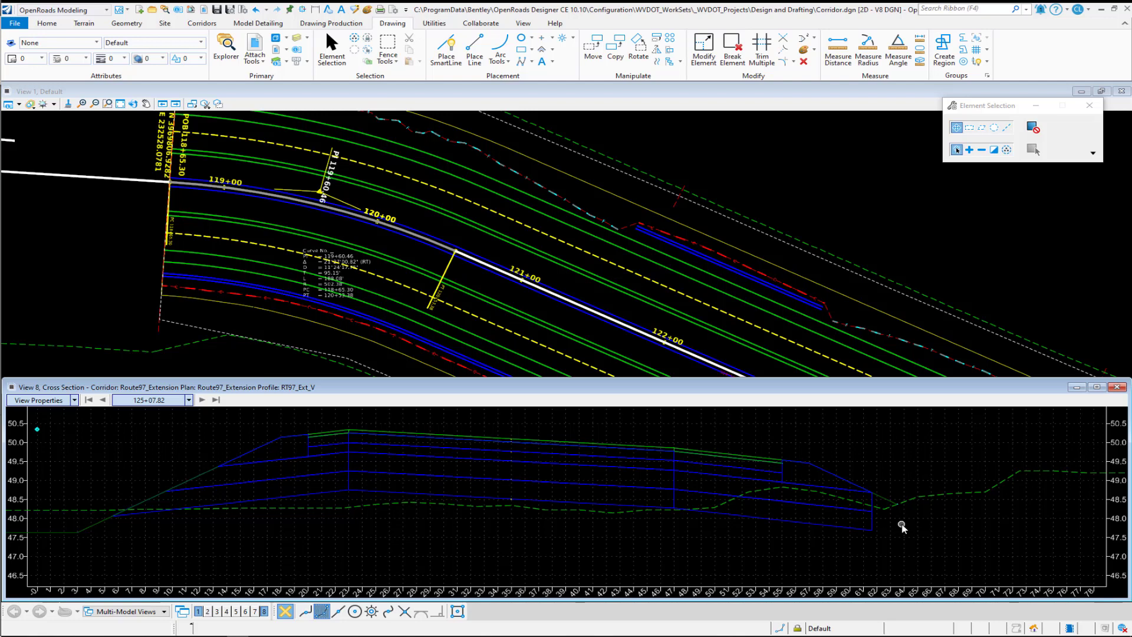
pyautogui.scroll(-1, 899, 527)
pyautogui.scroll(-1, 944, 519)
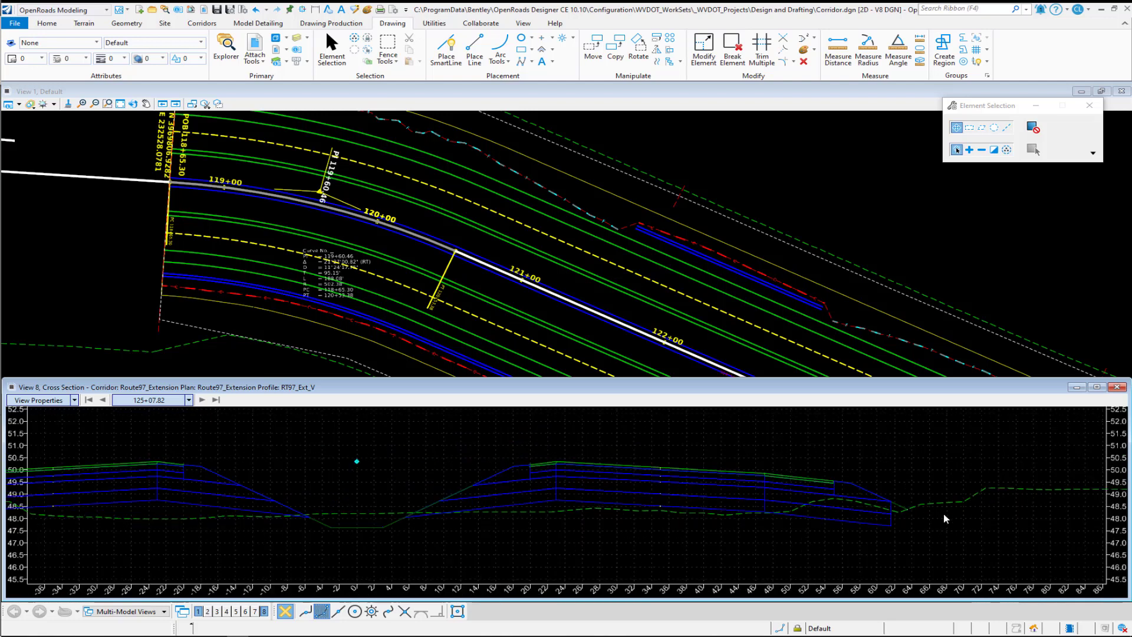
pyautogui.scroll(-2, 944, 517)
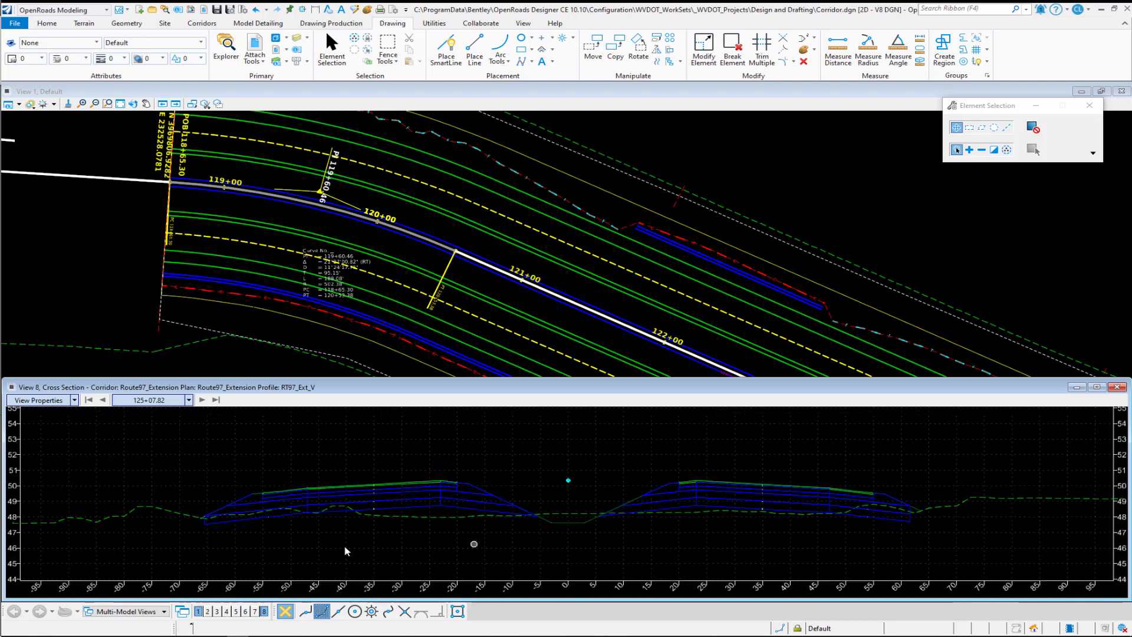
pyautogui.scroll(5, 195, 527)
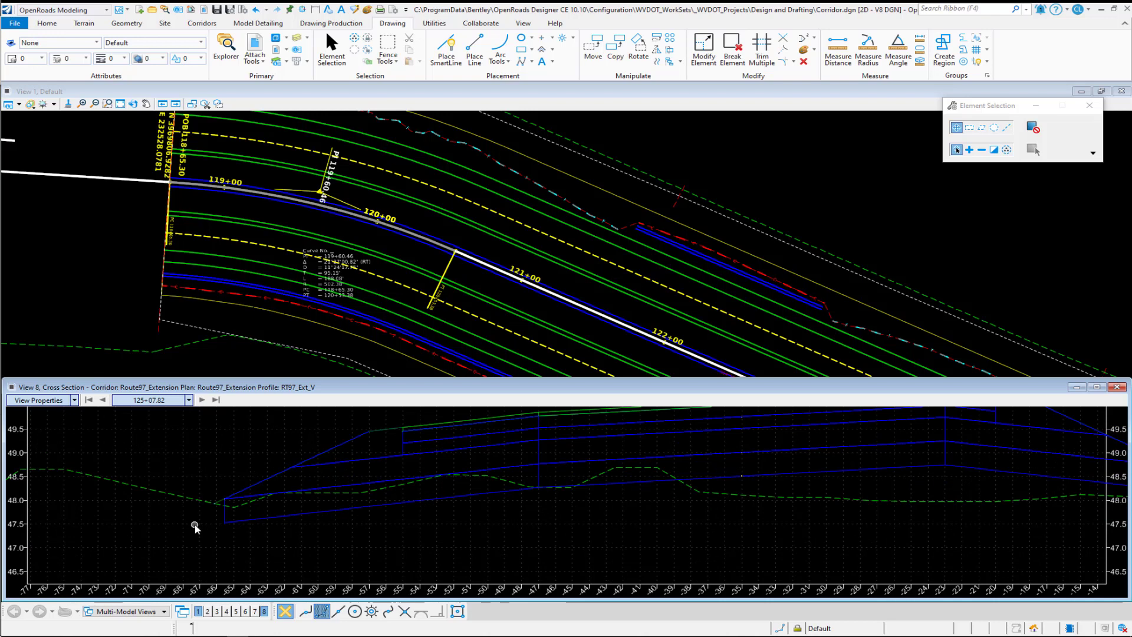
pyautogui.scroll(-3, 203, 513)
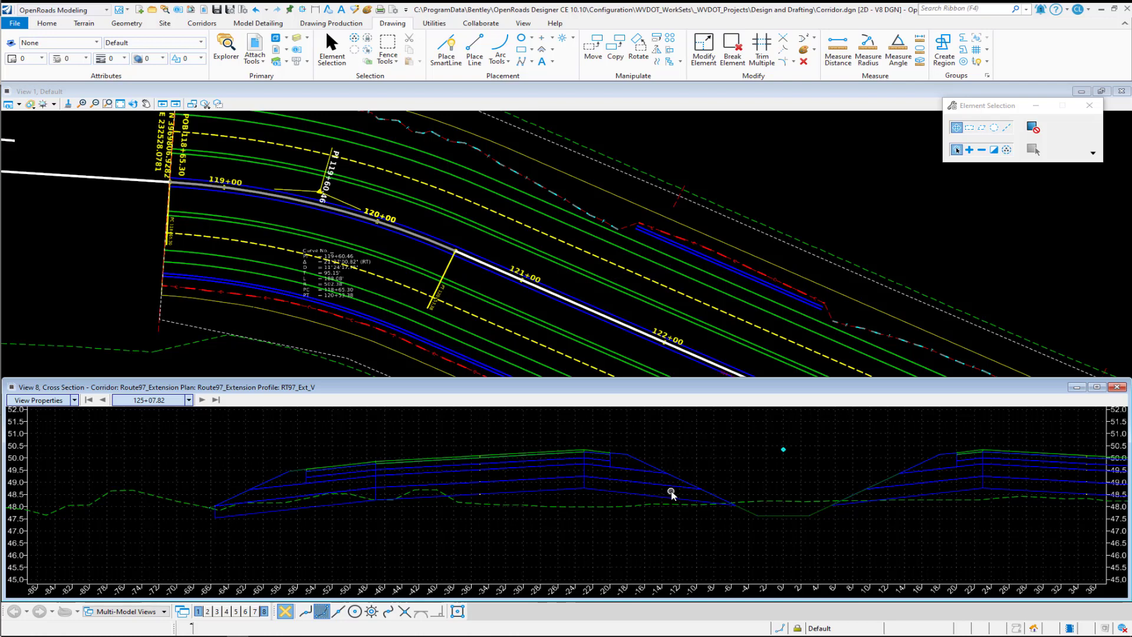
pyautogui.scroll(-1, 216, 516)
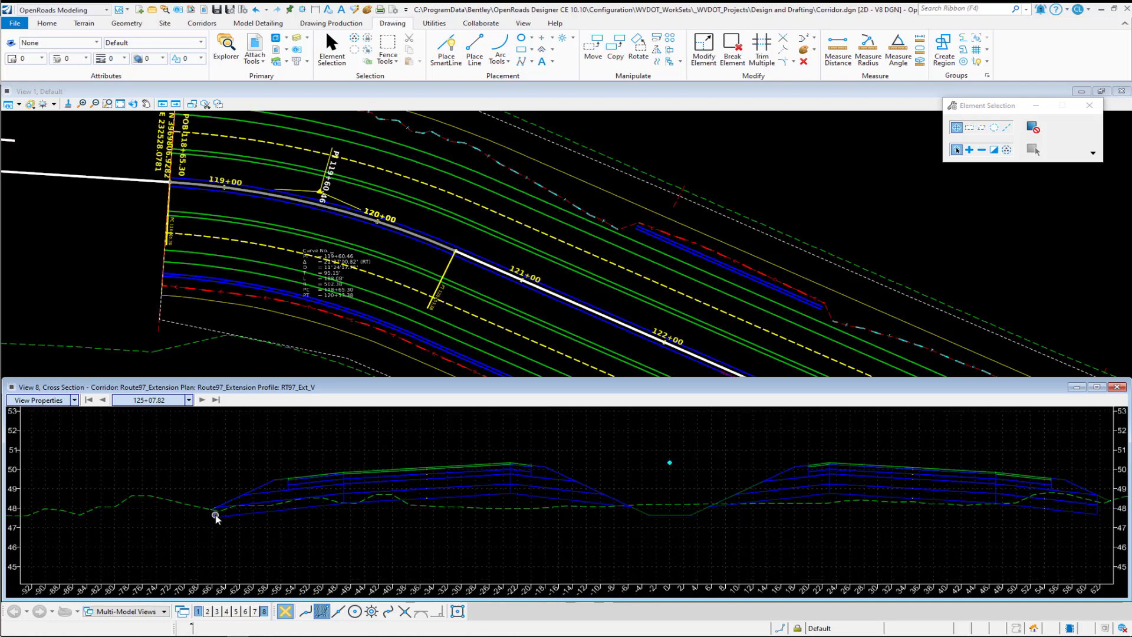
pyautogui.scroll(4, 929, 511)
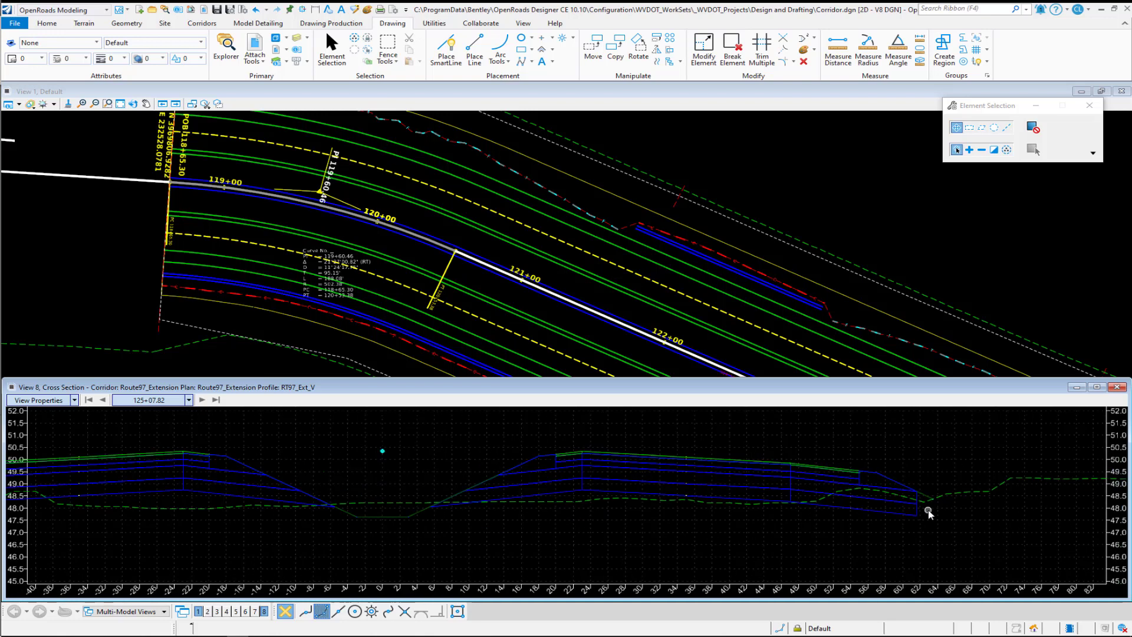